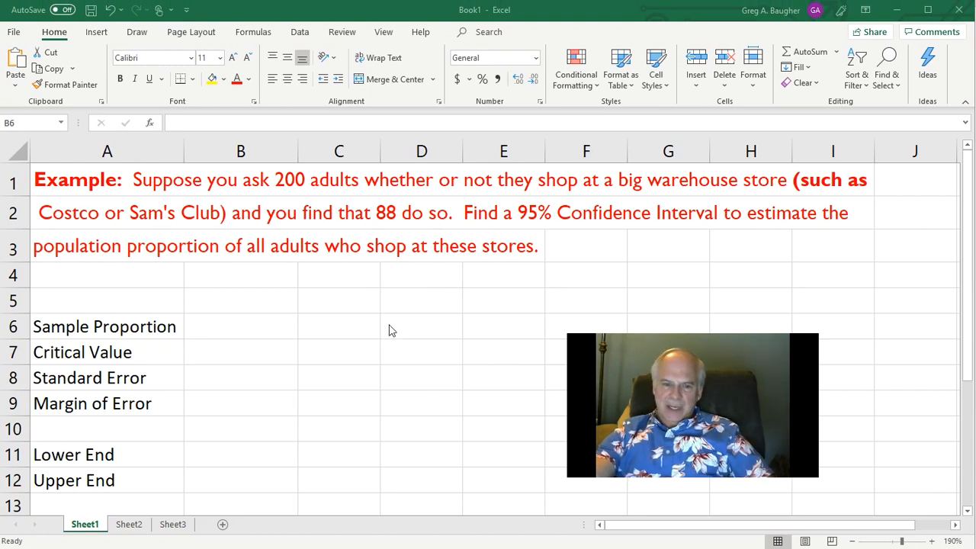
- Enter =88/200 as the sample proportion in B6 and 1.96 as the critical value in B7
{"action": "left_click", "coordinate": [263, 333]}
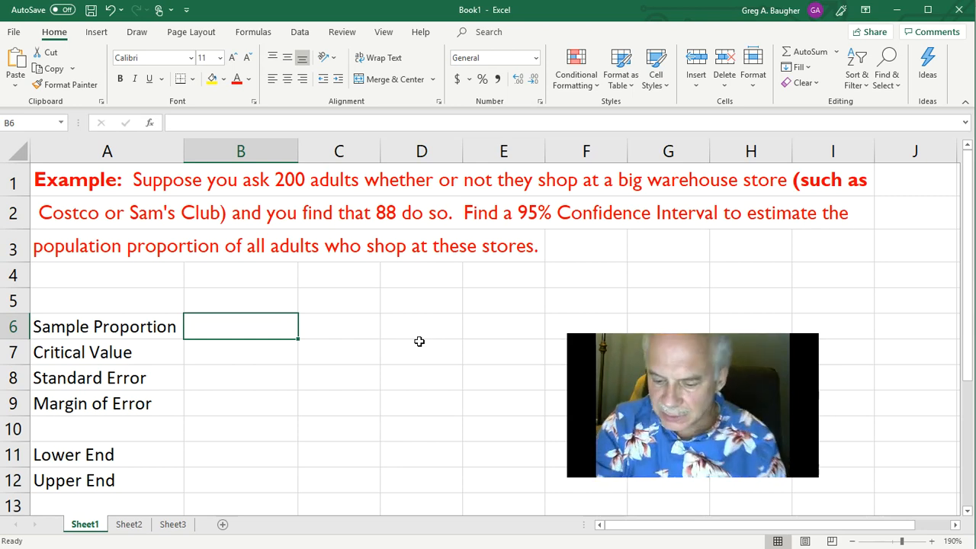
{"action": "type", "text": "=8"}
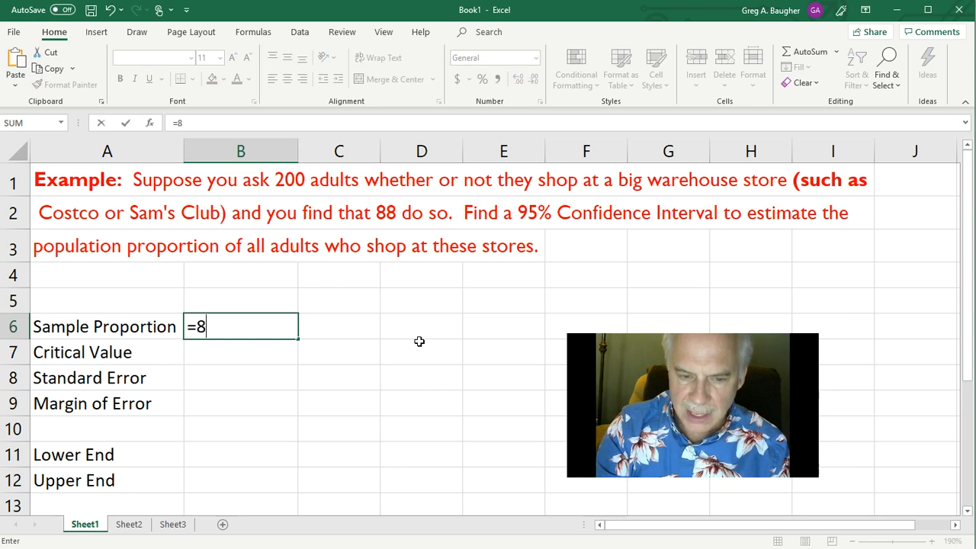
{"action": "type", "text": "8/200"}
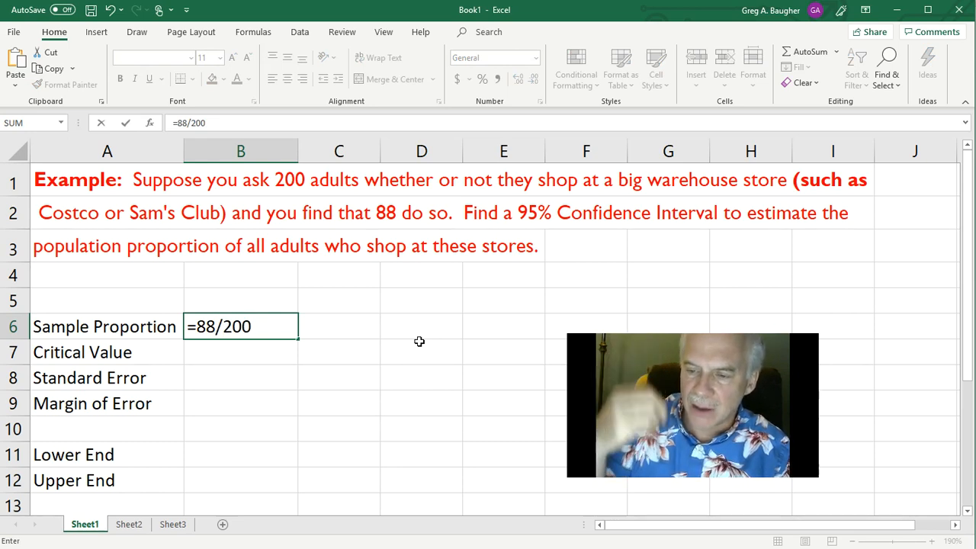
{"action": "key", "text": "Return"}
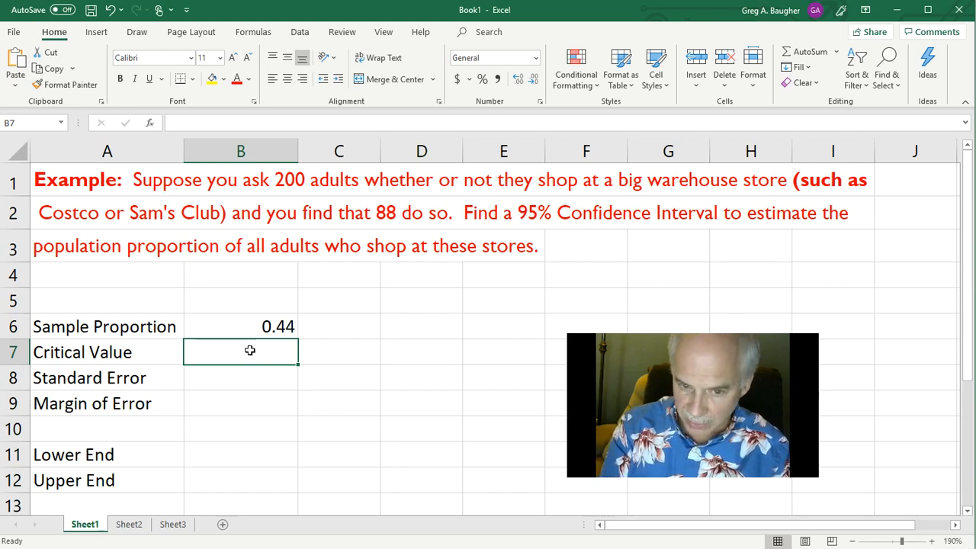
{"action": "type", "text": "1.96"}
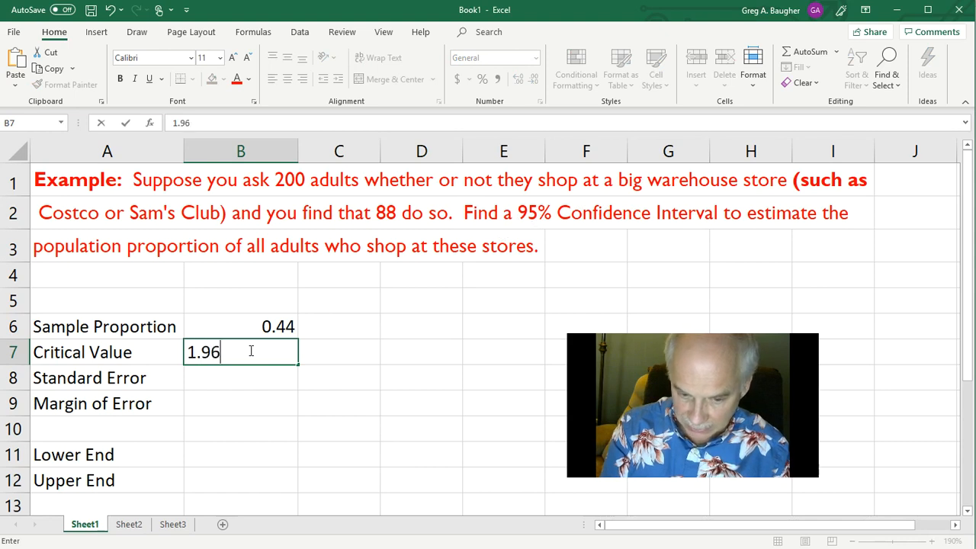
{"action": "key", "text": "Return"}
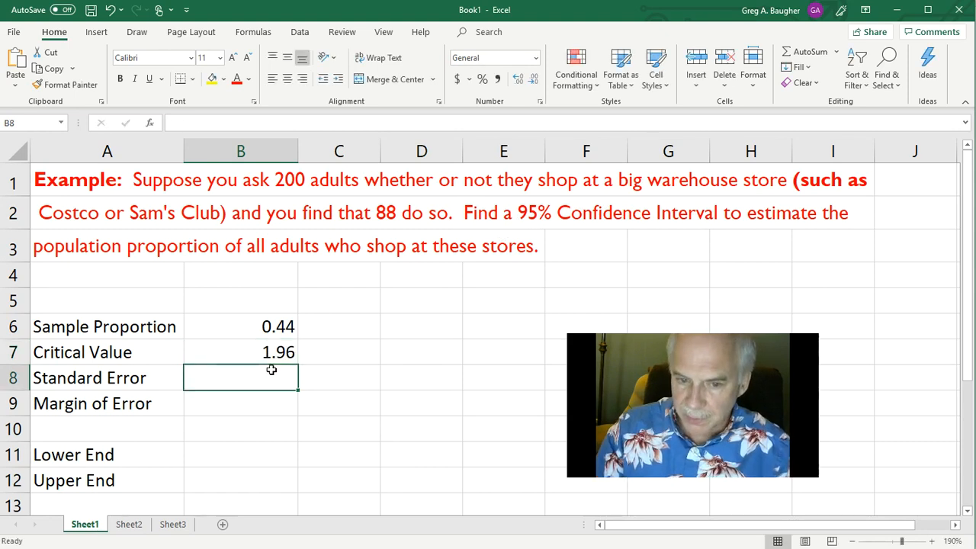
- Calculate the exact critical value in D7 with the formula =norm.inv(1-.05/2, 0, 1)
{"action": "left_click", "coordinate": [398, 357]}
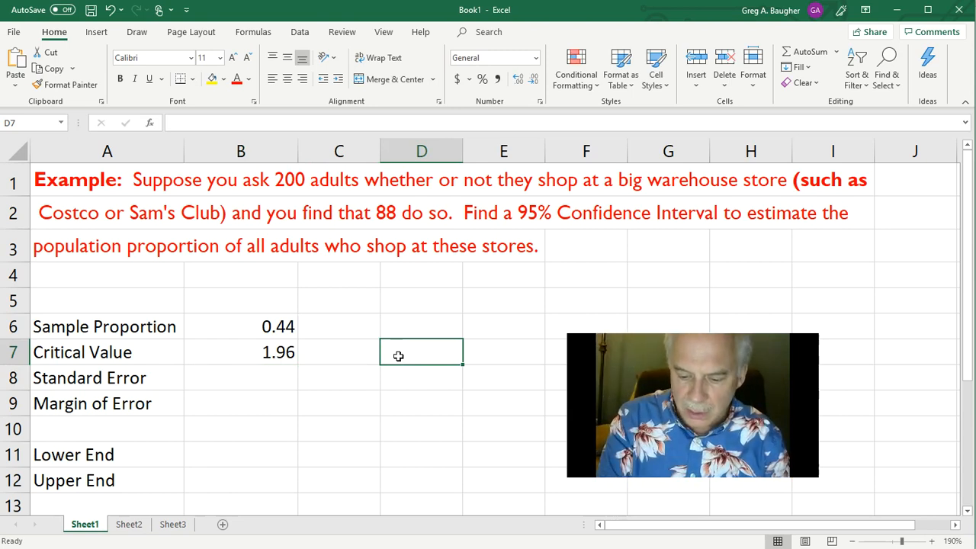
{"action": "type", "text": "="}
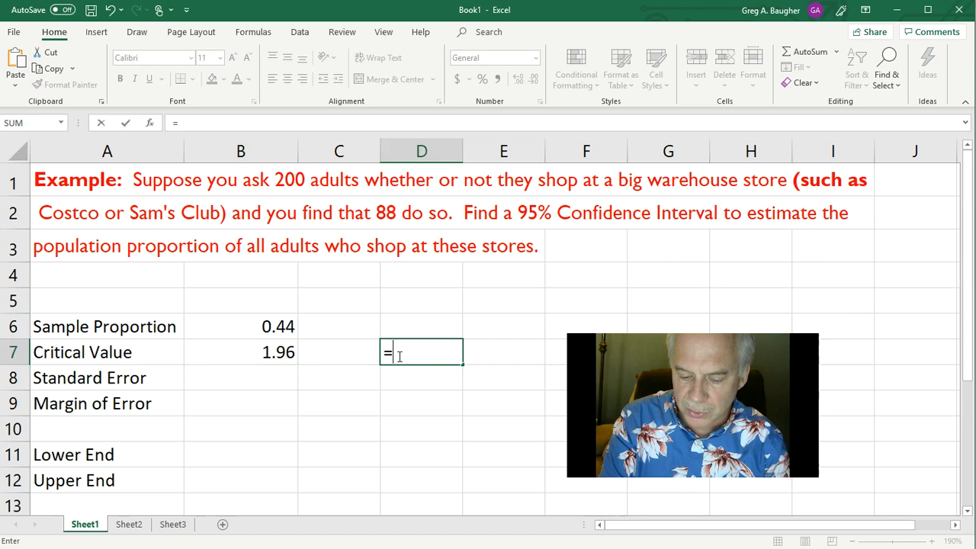
{"action": "type", "text": "norm."}
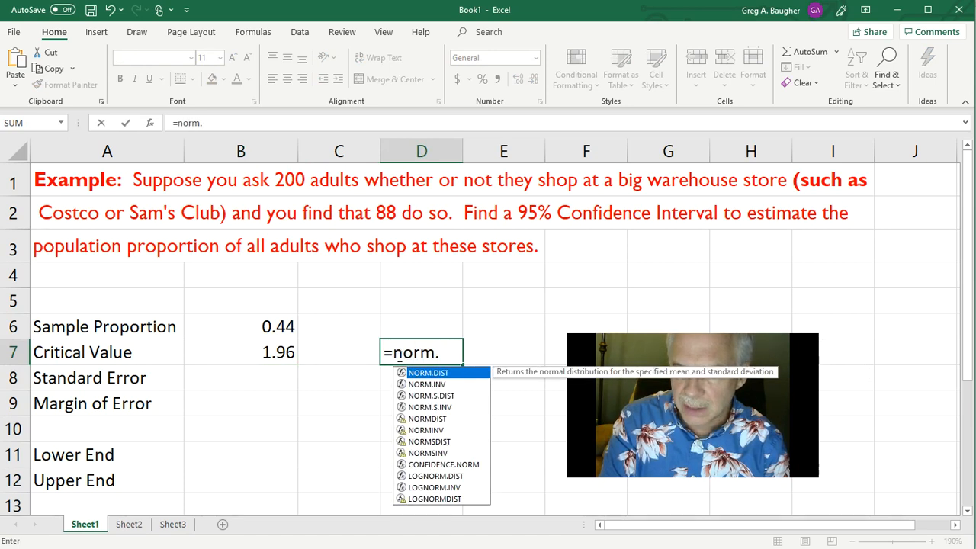
{"action": "type", "text": "inv"}
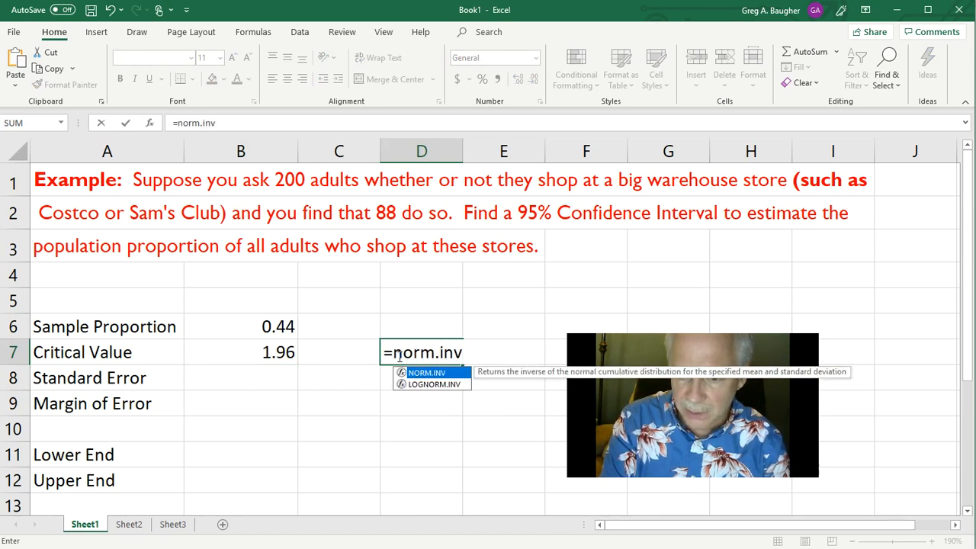
{"action": "type", "text": "("}
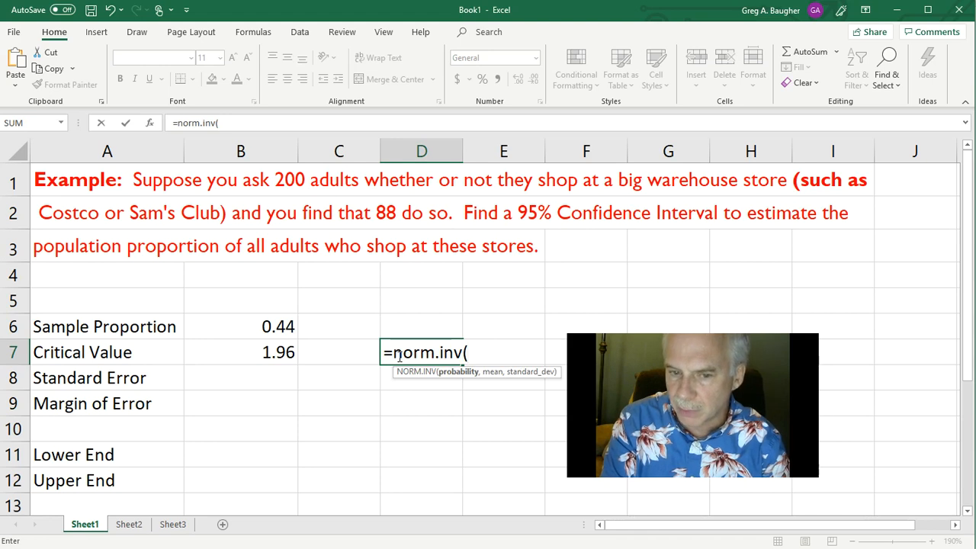
{"action": "type", "text": "1-."}
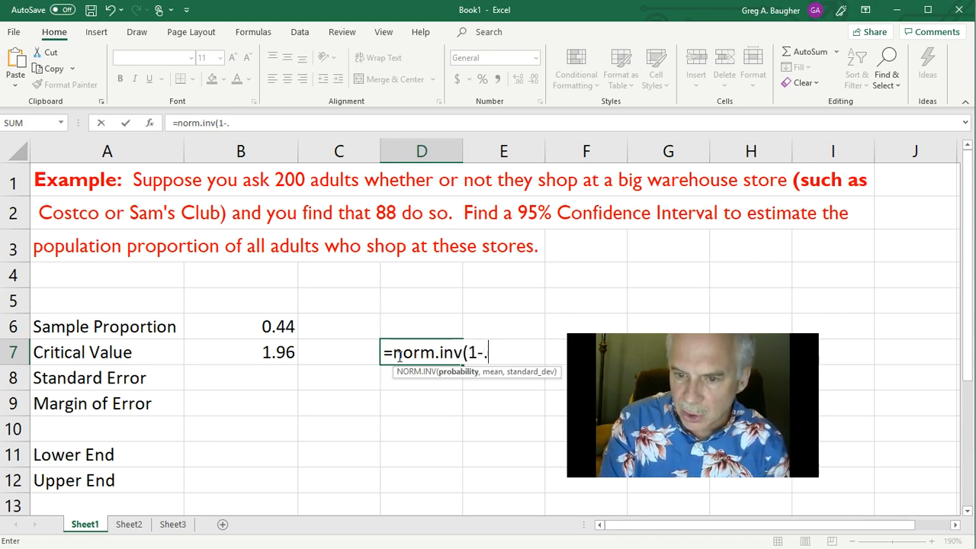
{"action": "type", "text": "05"}
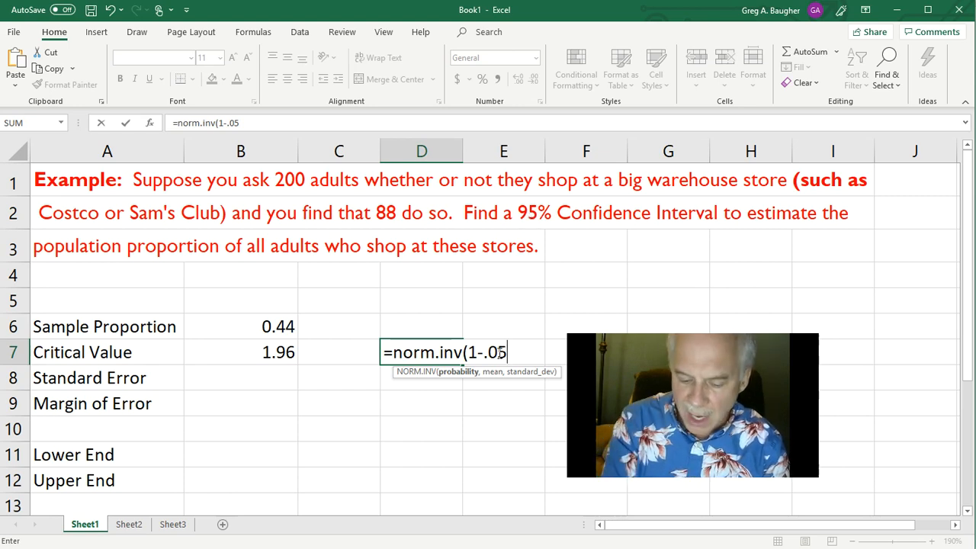
{"action": "type", "text": "/1"}
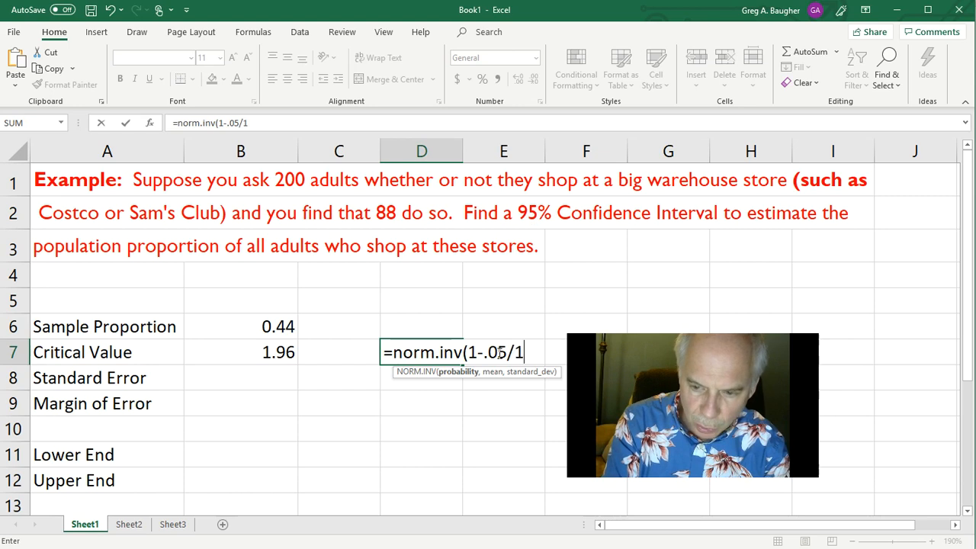
{"action": "key", "text": "BackSpace"}
{"action": "type", "text": "2, 0, 1)"}
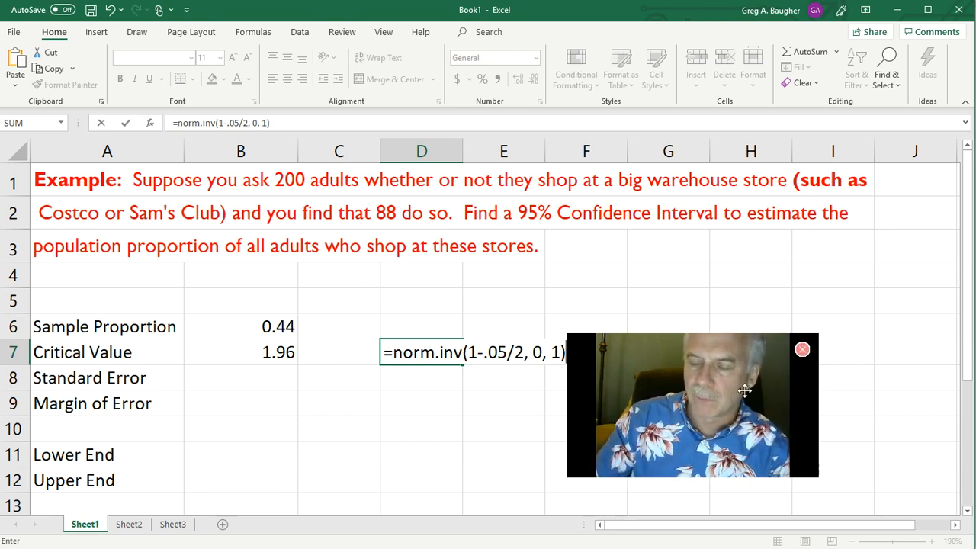
{"action": "left_click_drag", "start_coordinate": [734, 392], "coordinate": [764, 358]}
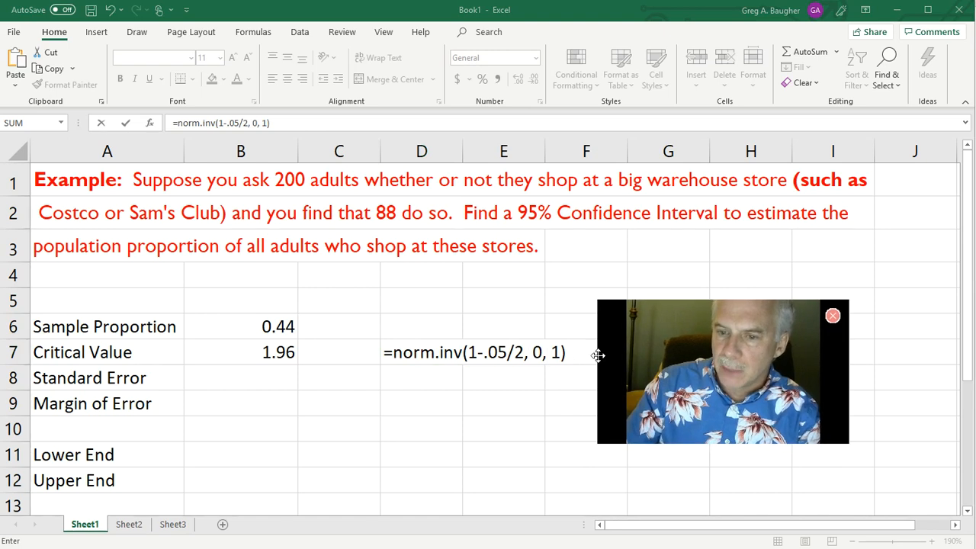
{"action": "left_click", "coordinate": [402, 352]}
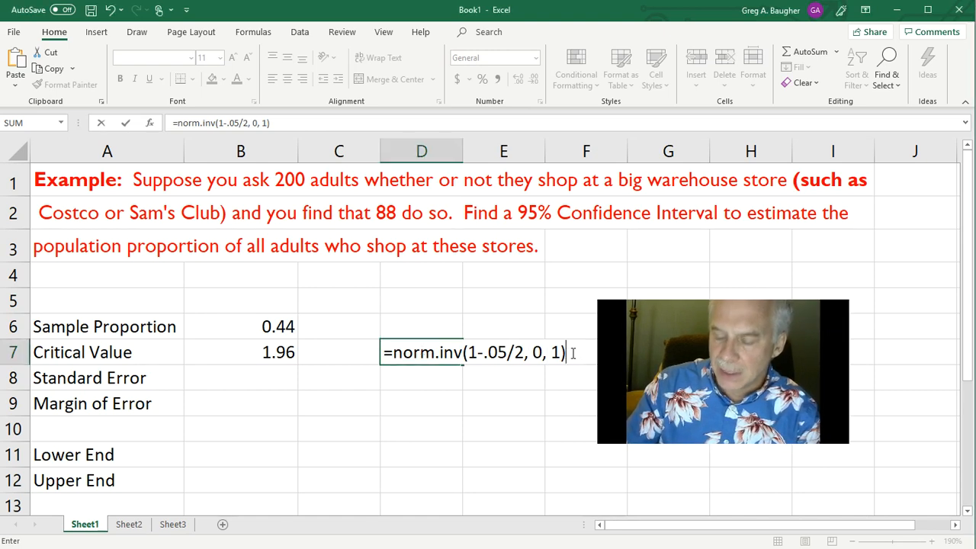
{"action": "key", "text": "Return"}
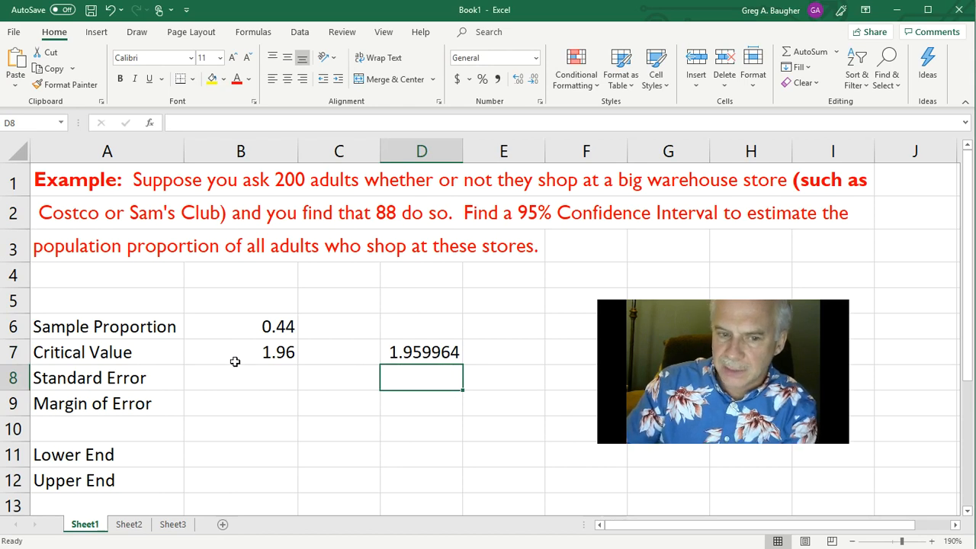
- Calculate the standard error in B8 with the formula =sqrt(b6*(1-b6)/200)
{"action": "left_click", "coordinate": [258, 350]}
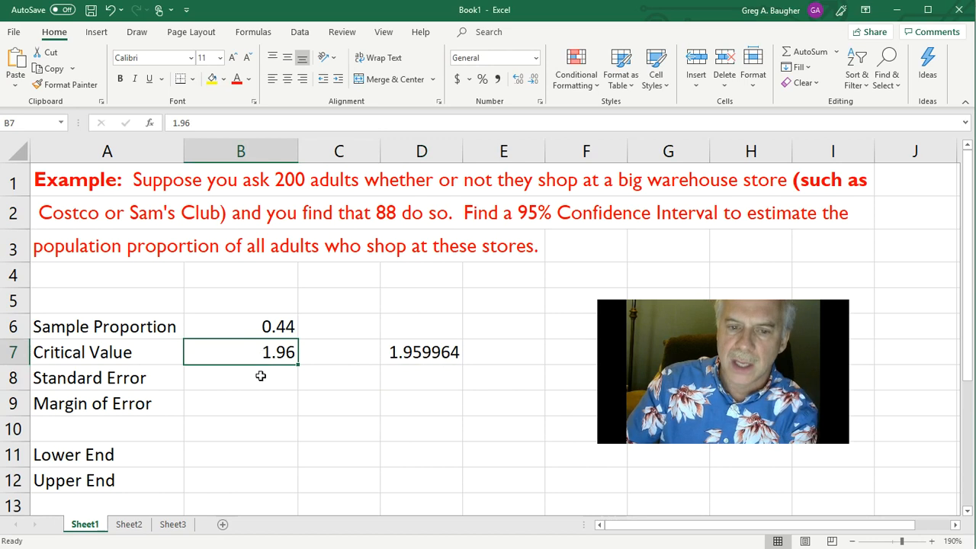
{"action": "left_click", "coordinate": [259, 381]}
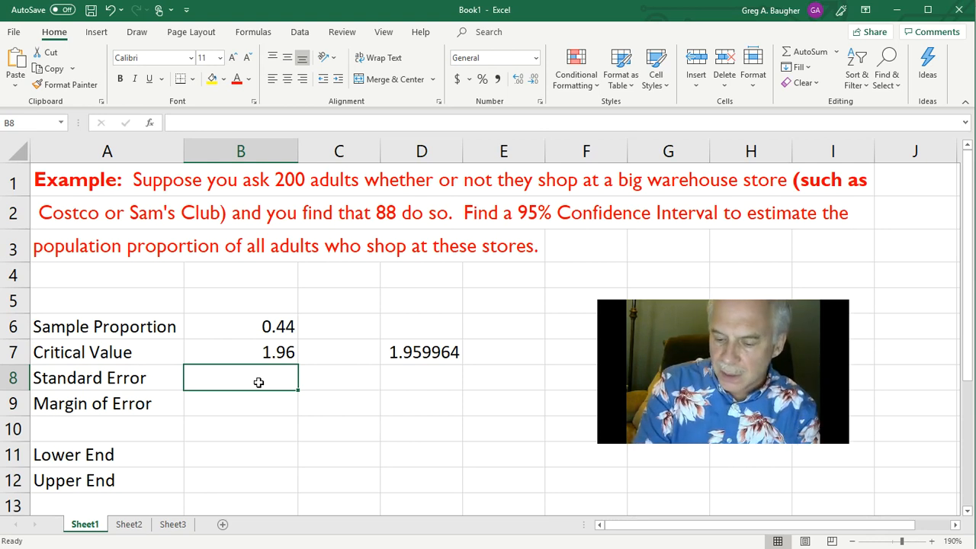
{"action": "type", "text": "=sq"}
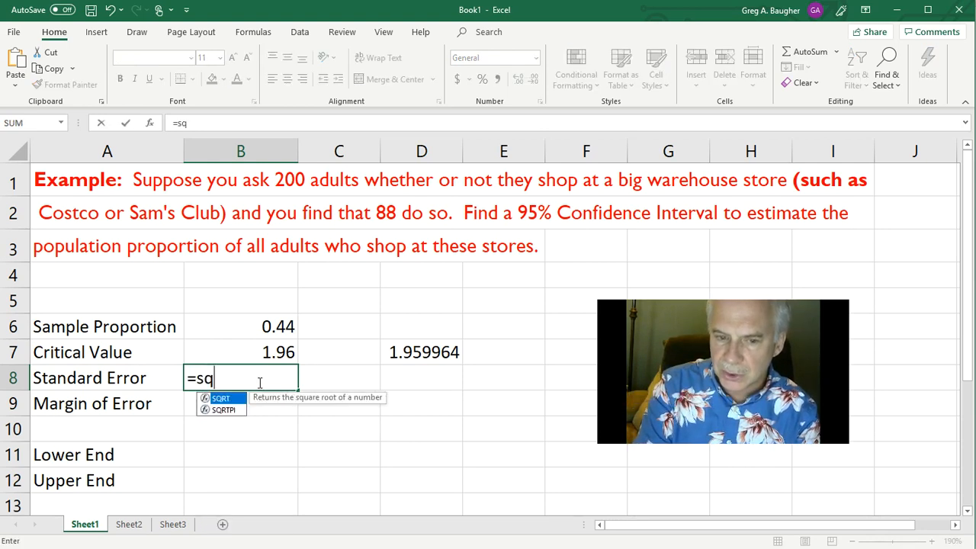
{"action": "type", "text": "rt("}
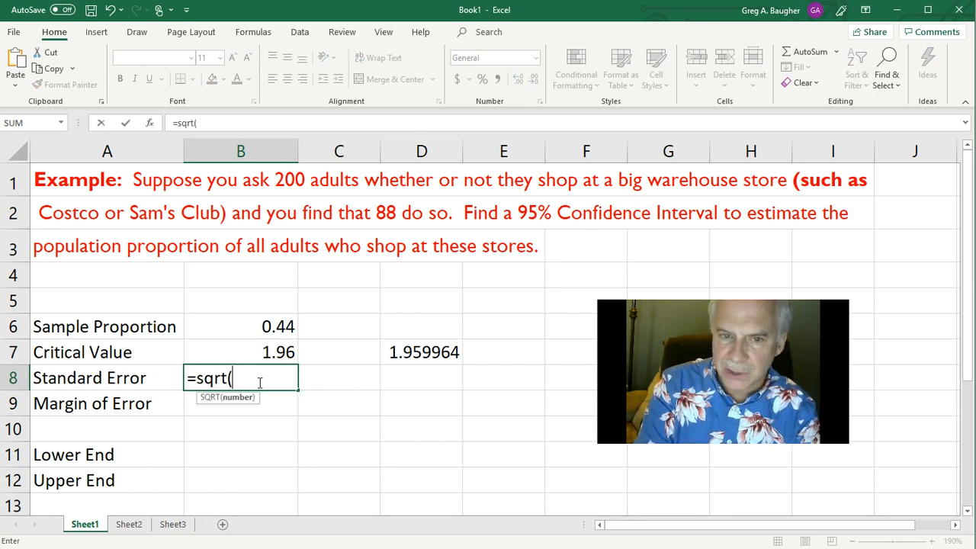
{"action": "type", "text": "b"}
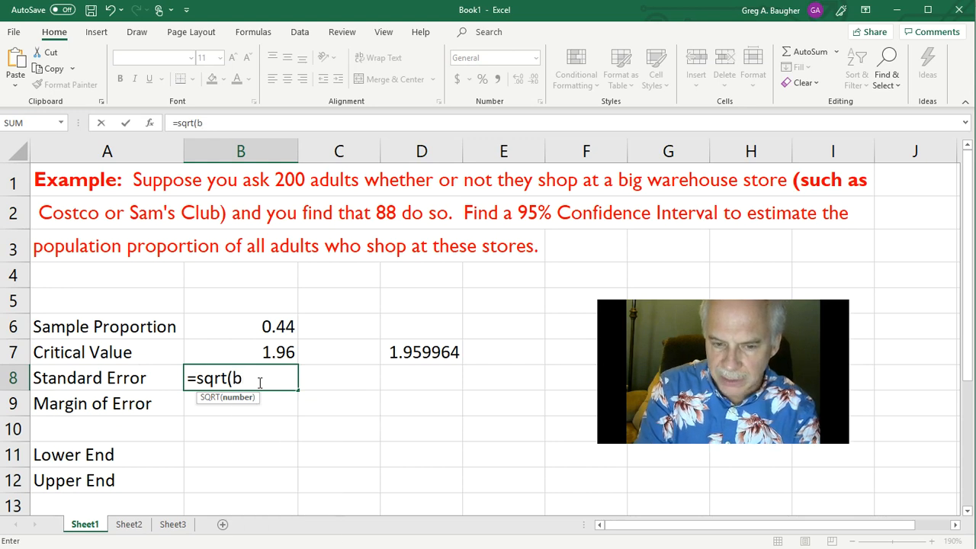
{"action": "type", "text": "6*"}
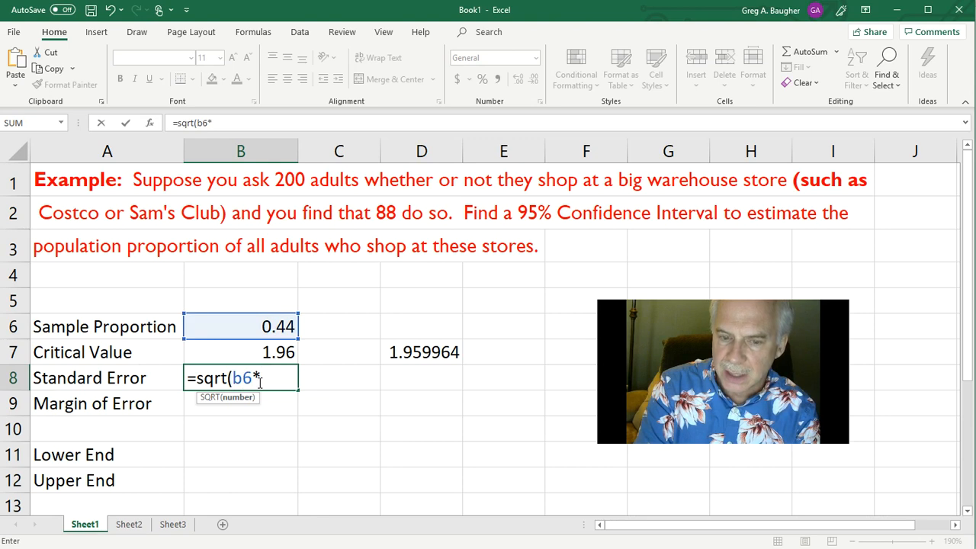
{"action": "type", "text": "(1-b6)"}
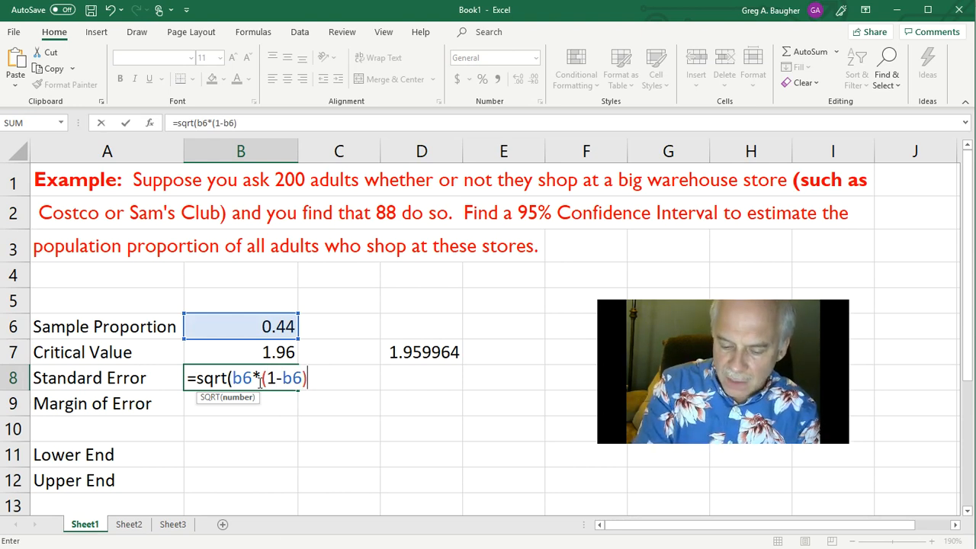
{"action": "type", "text": "/"}
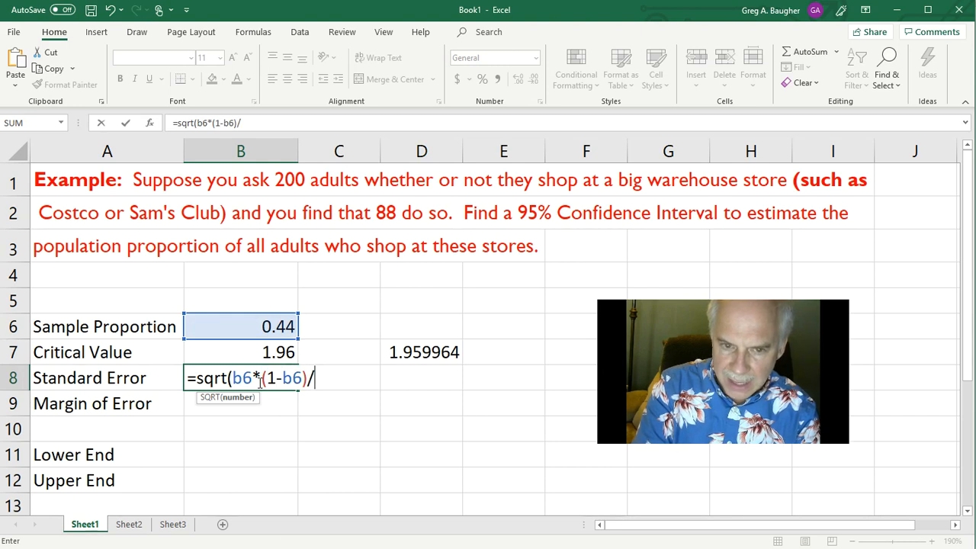
{"action": "type", "text": "200"}
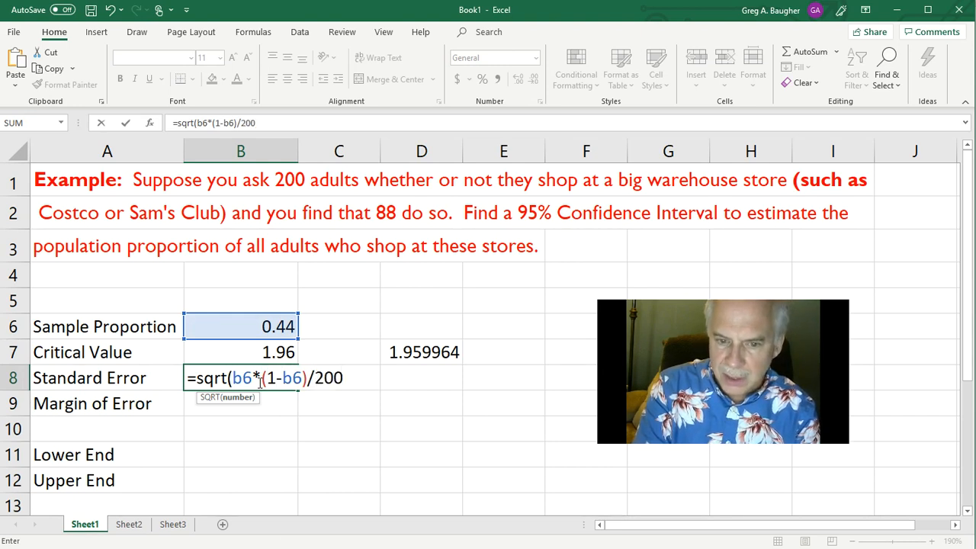
{"action": "type", "text": ")"}
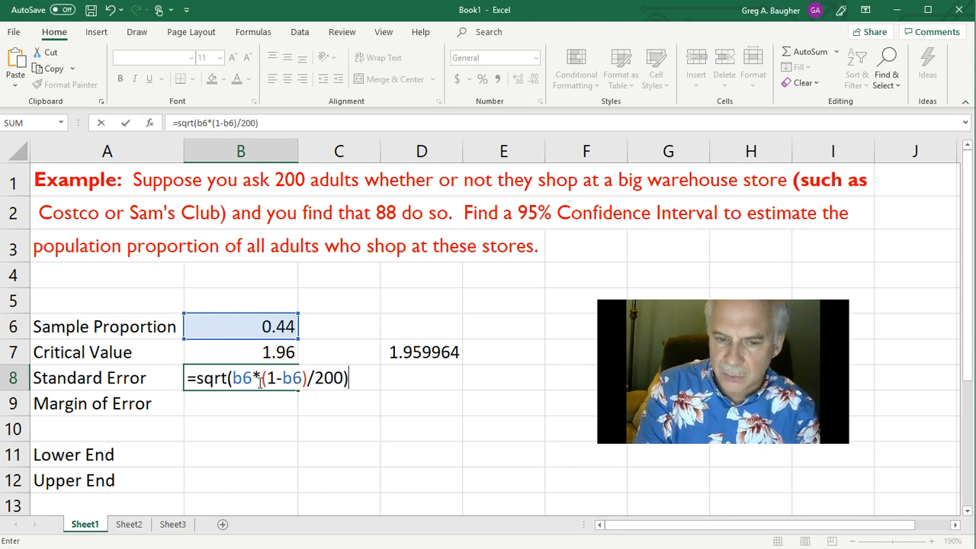
{"action": "key", "text": "Return"}
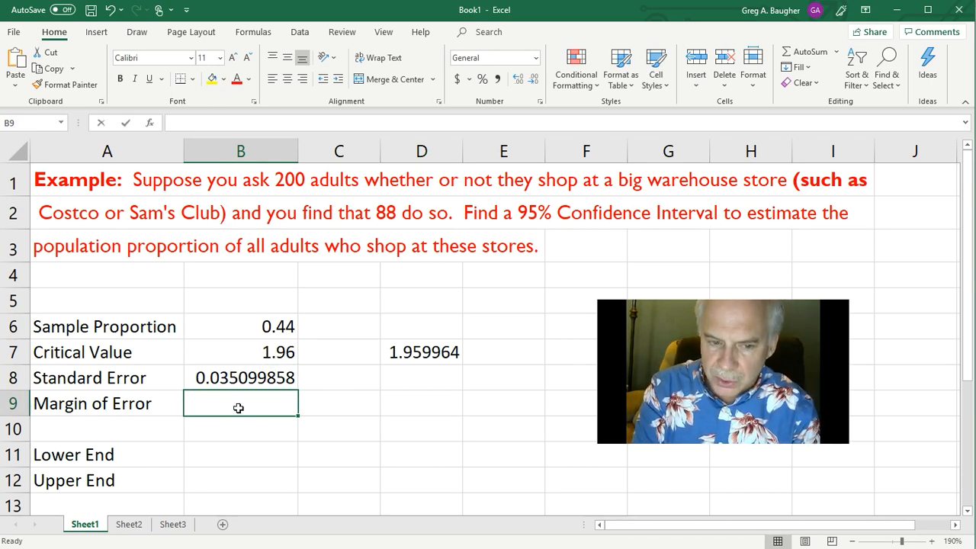
- Calculate the margin of error in B9 by multiplying the critical value by the standard error, =b7*b8
{"action": "type", "text": "="}
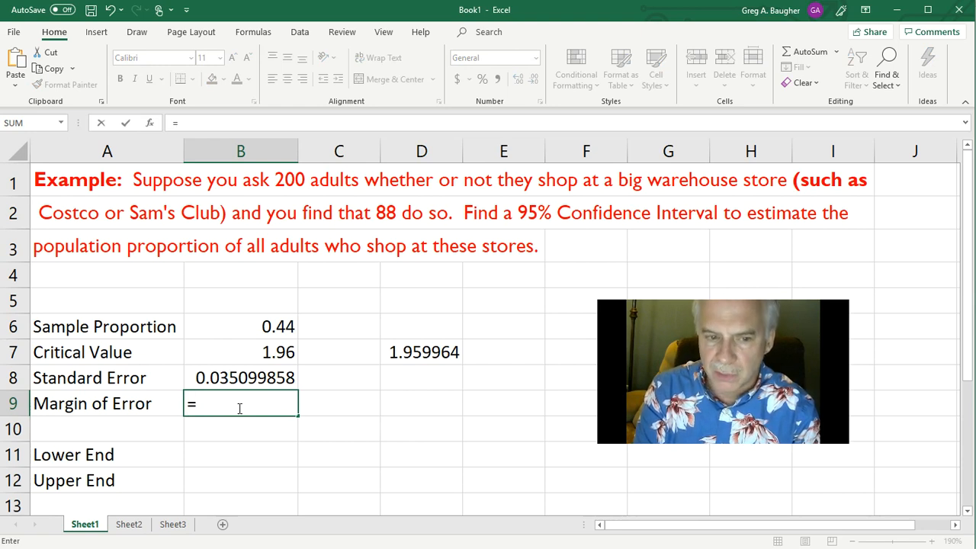
{"action": "type", "text": "b7"}
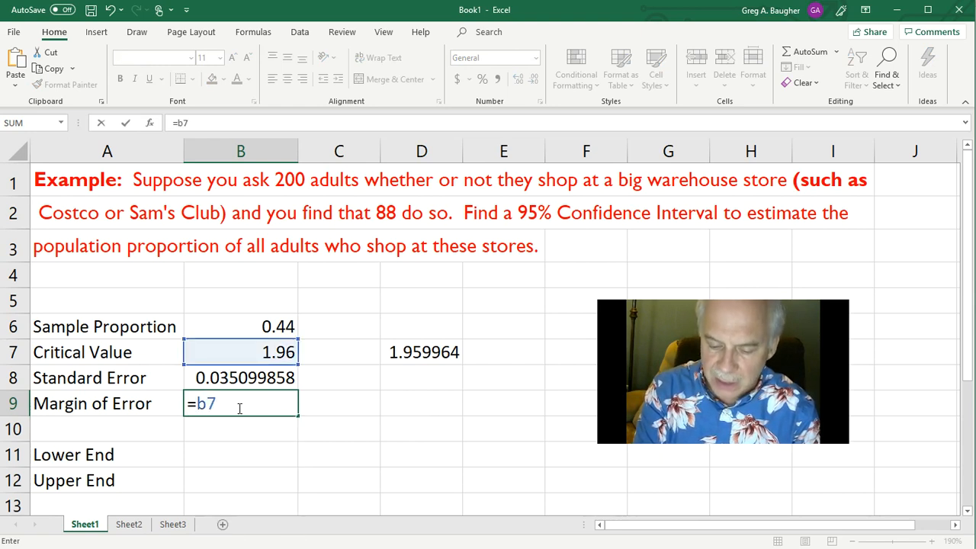
{"action": "type", "text": "*"}
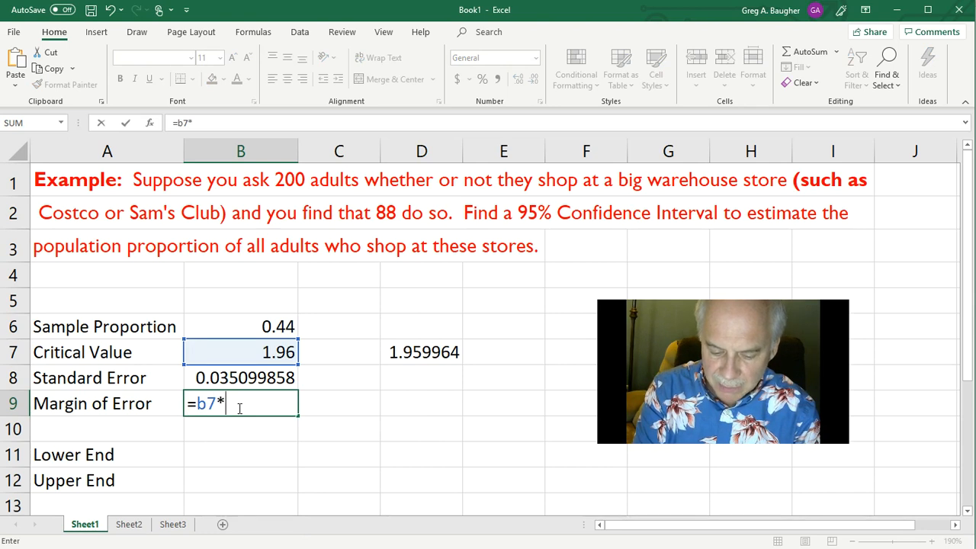
{"action": "type", "text": "b8"}
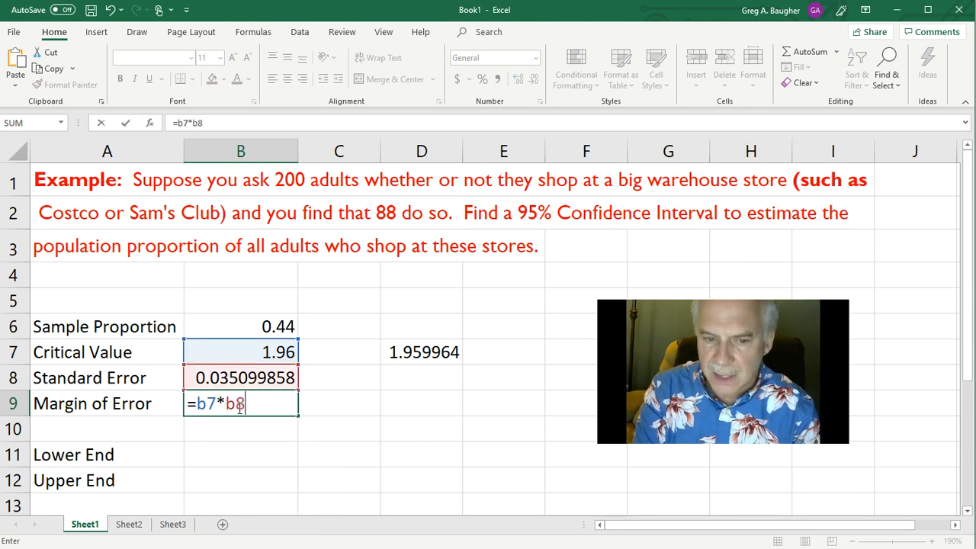
{"action": "key", "text": "Return"}
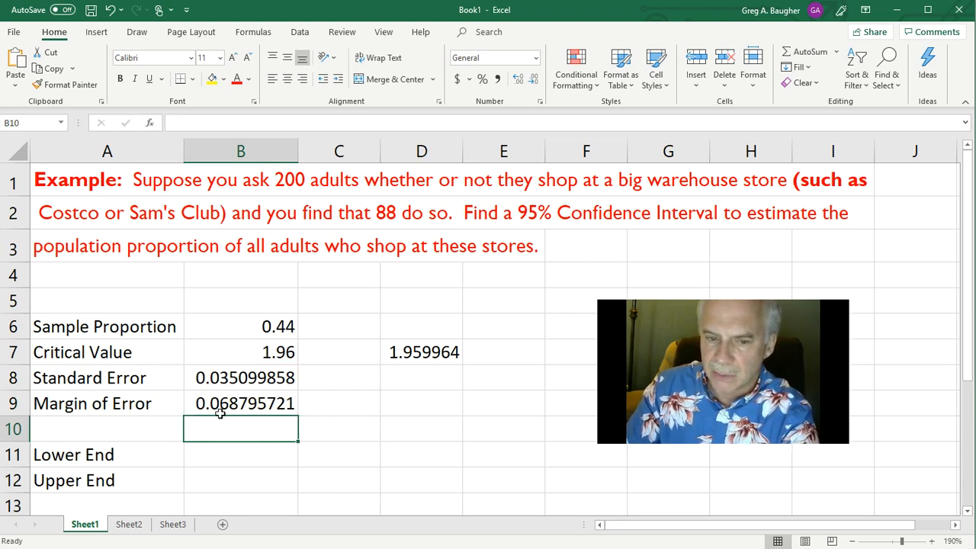
- Calculate the interval's lower end in B11 by subtracting the margin of error from the sample proportion, =b6-b9
{"action": "left_click", "coordinate": [241, 457]}
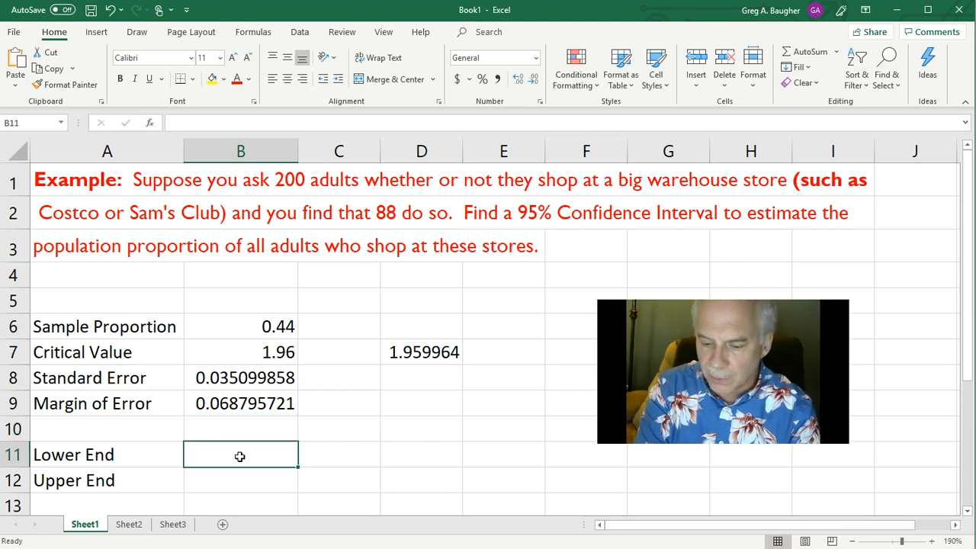
{"action": "type", "text": "="}
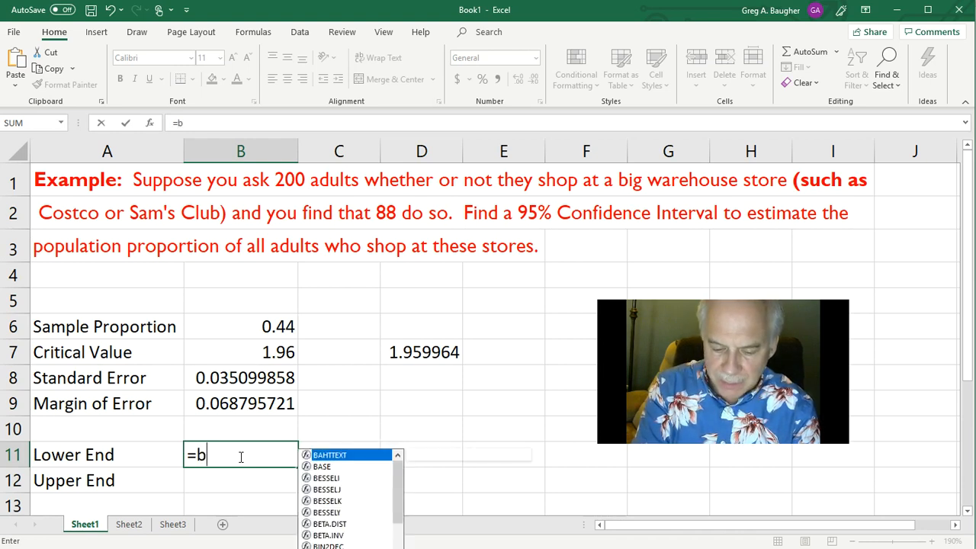
{"action": "type", "text": "b6"}
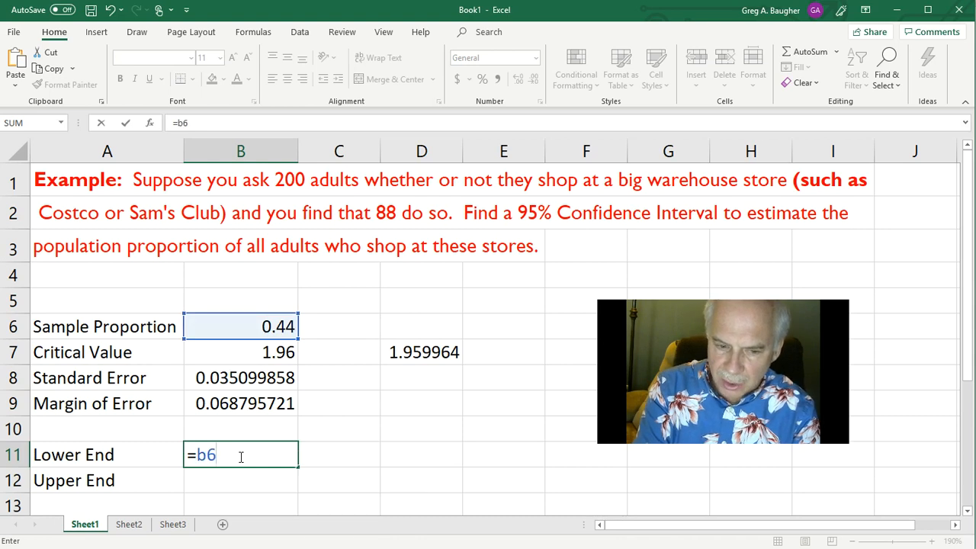
{"action": "type", "text": "-"}
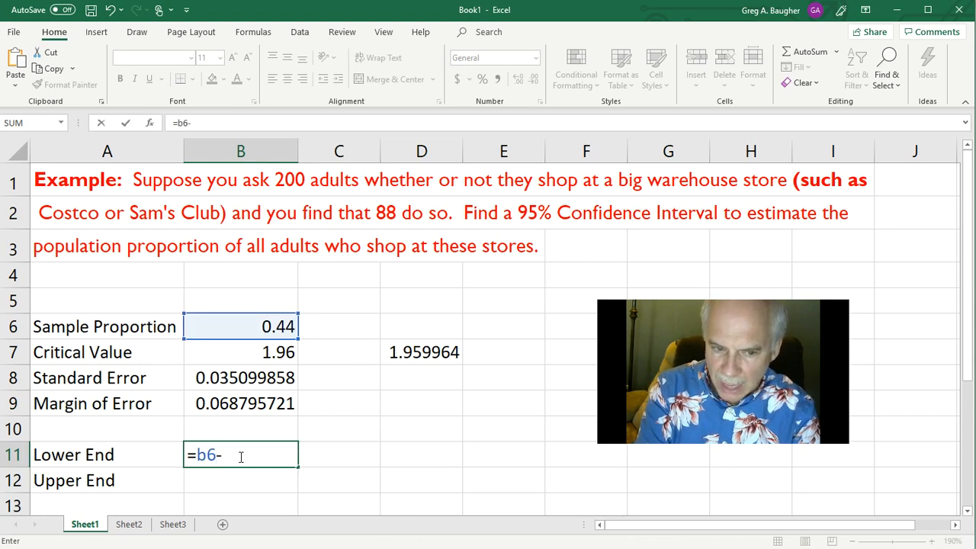
{"action": "type", "text": "b9"}
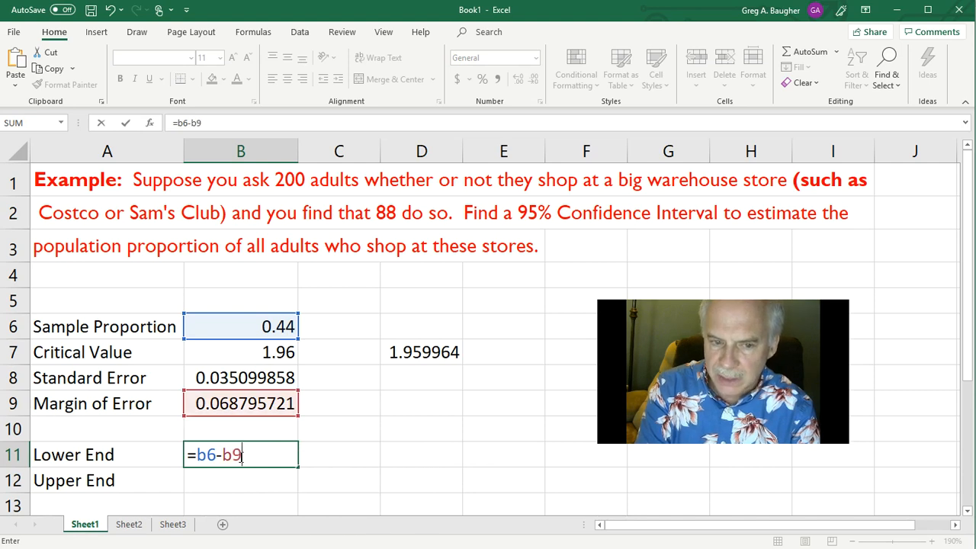
{"action": "key", "text": "Return"}
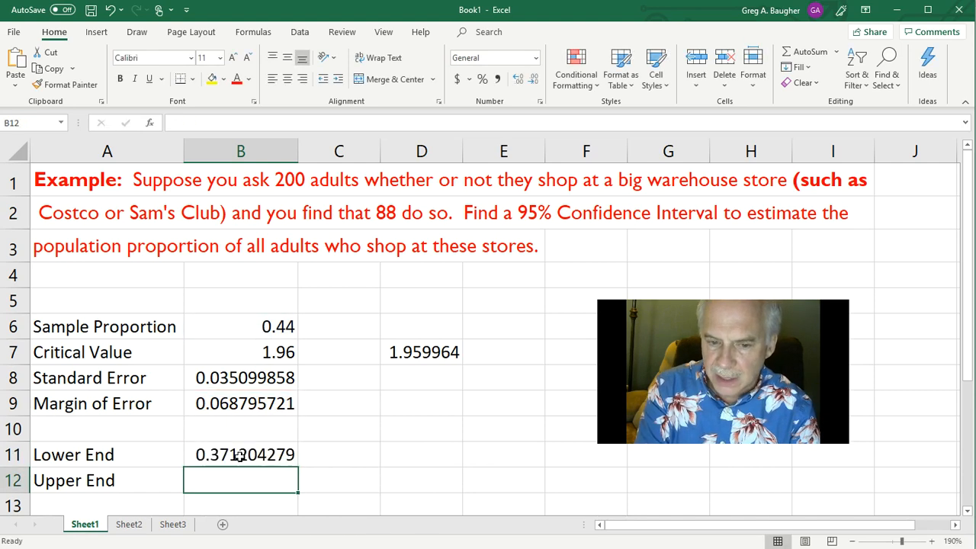
- Calculate the interval's upper end in B12 by adding the margin of error to the sample proportion, =b6+b9
{"action": "type", "text": "="}
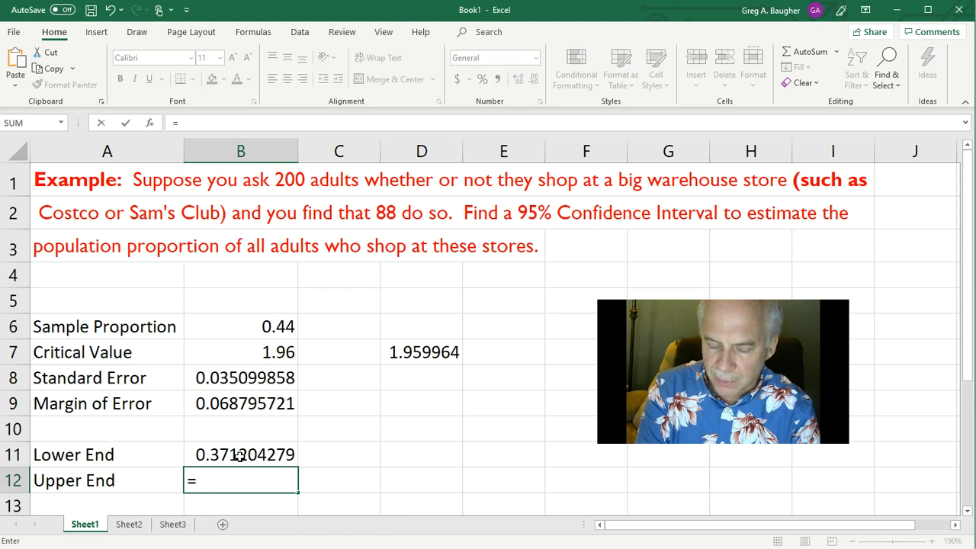
{"action": "type", "text": "b"}
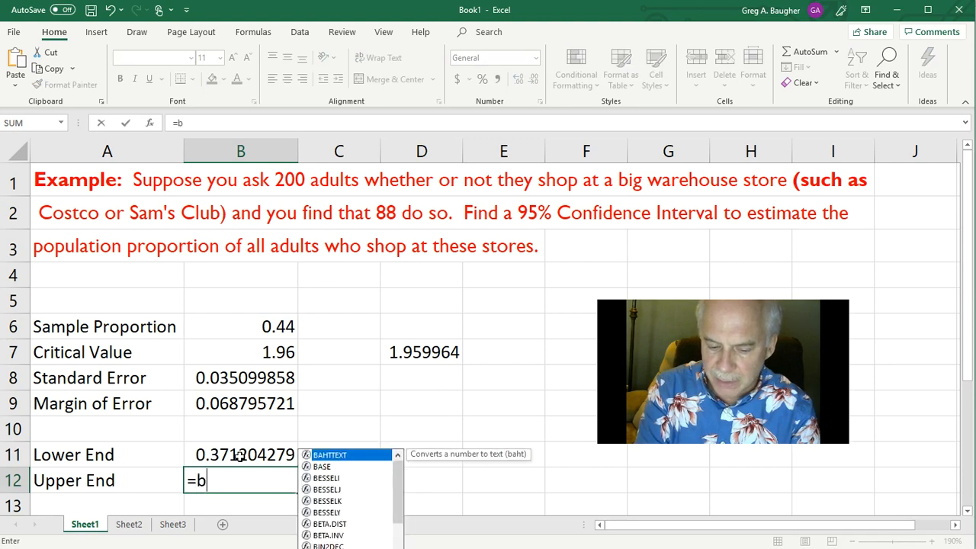
{"action": "type", "text": "6_"}
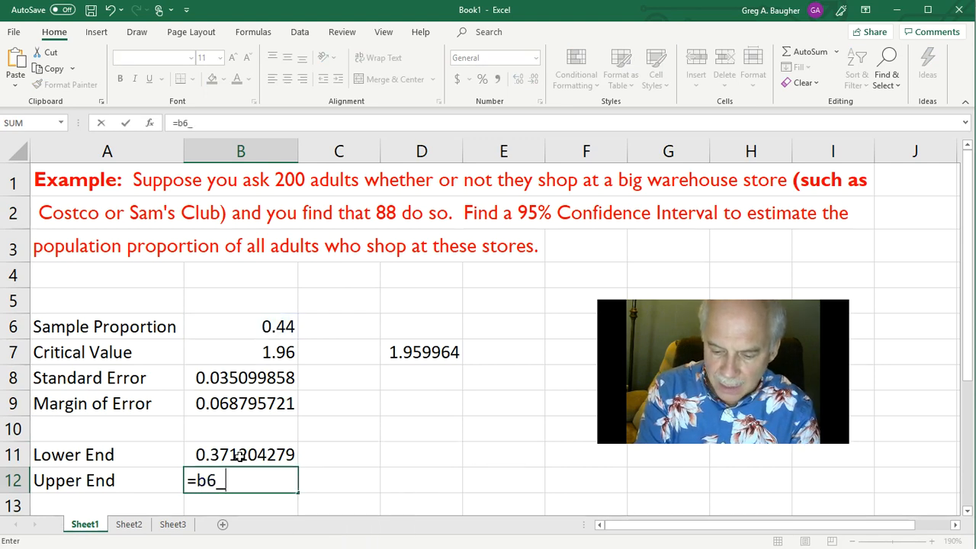
{"action": "key", "text": "BackSpace"}
{"action": "type", "text": "+"}
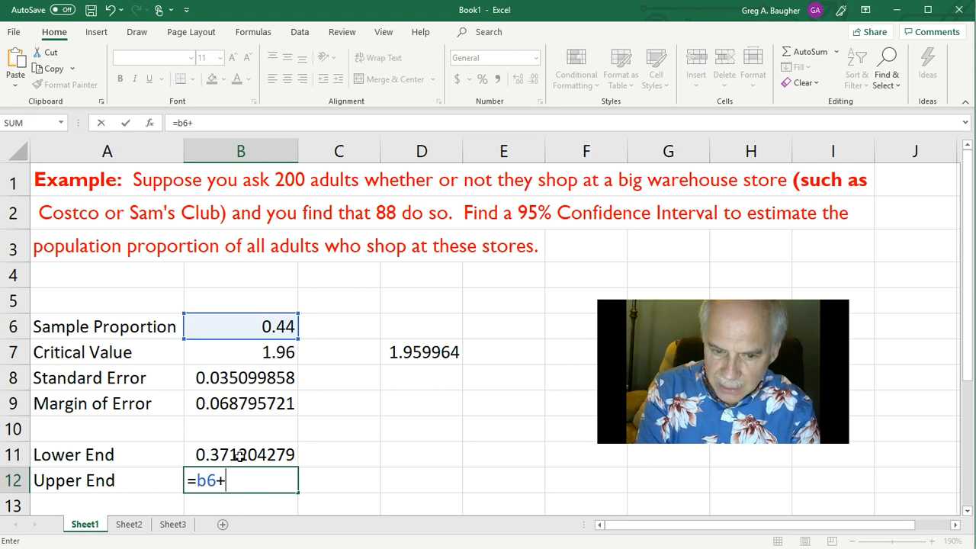
{"action": "type", "text": "b9"}
{"action": "key", "text": "Return"}
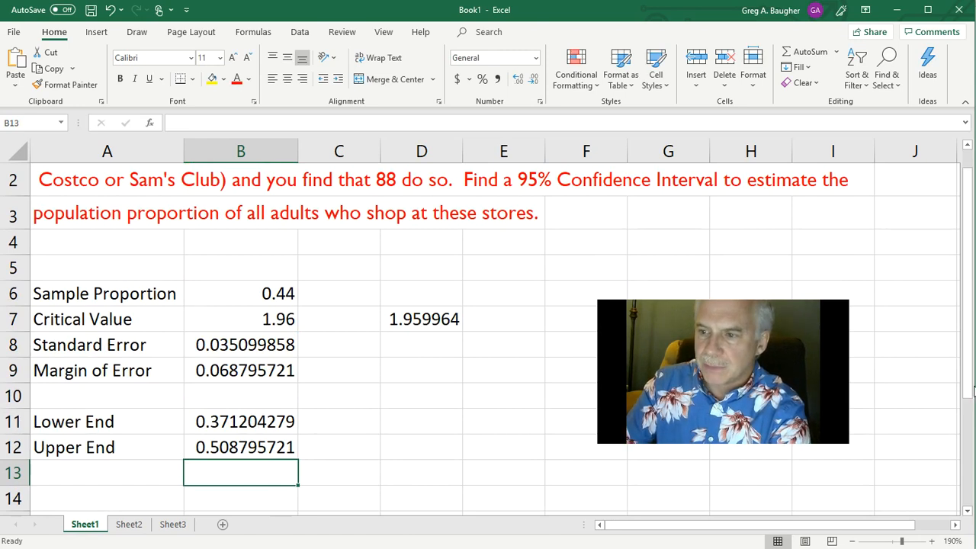
{"action": "left_click_drag", "start_coordinate": [971, 386], "coordinate": [971, 365]}
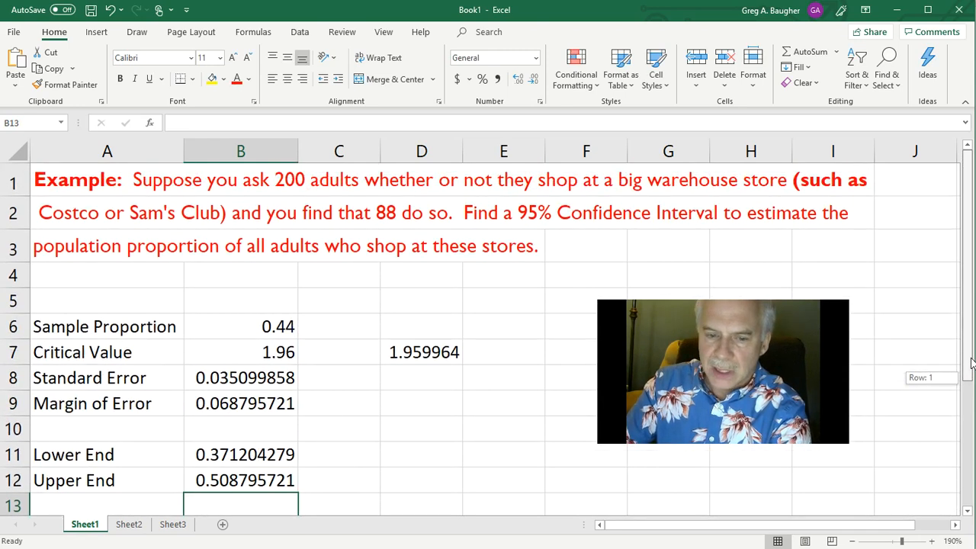
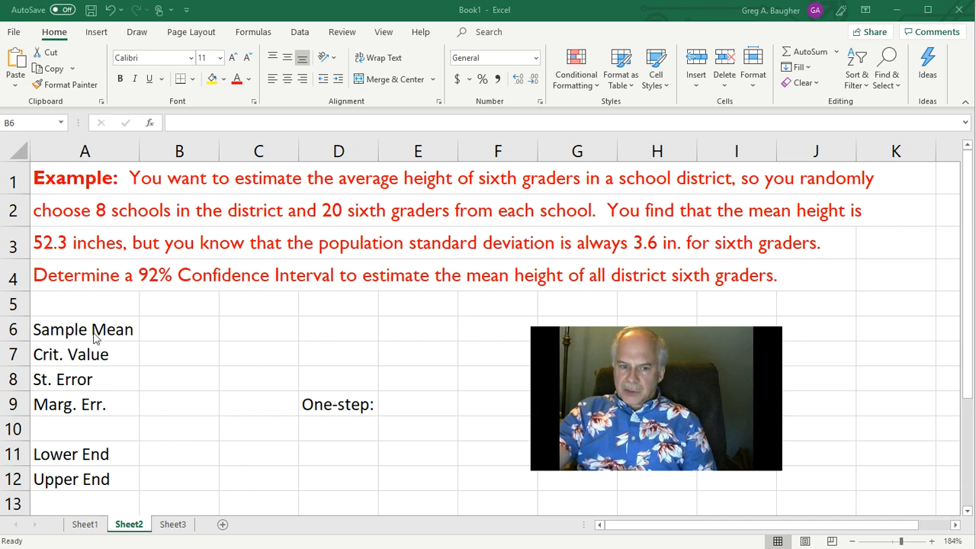
- Enter 52.3 as the sample mean in B6 of the sixth-grader height example on Sheet2
{"action": "left_click", "coordinate": [179, 335]}
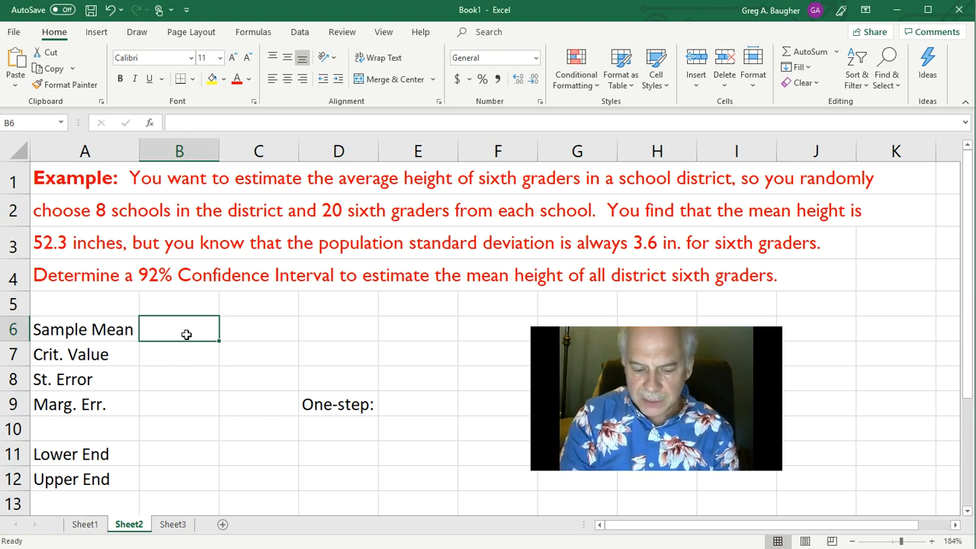
{"action": "type", "text": "52.3"}
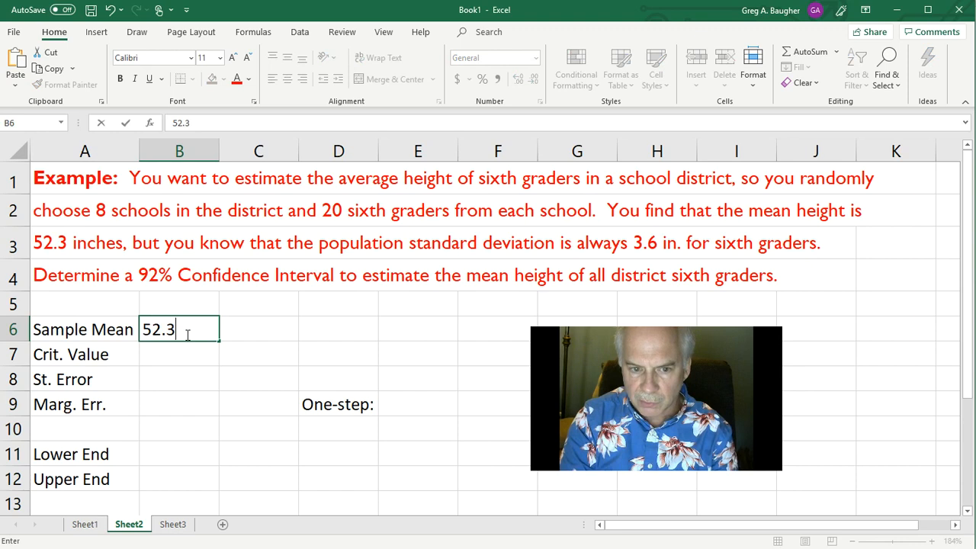
{"action": "key", "text": "Return"}
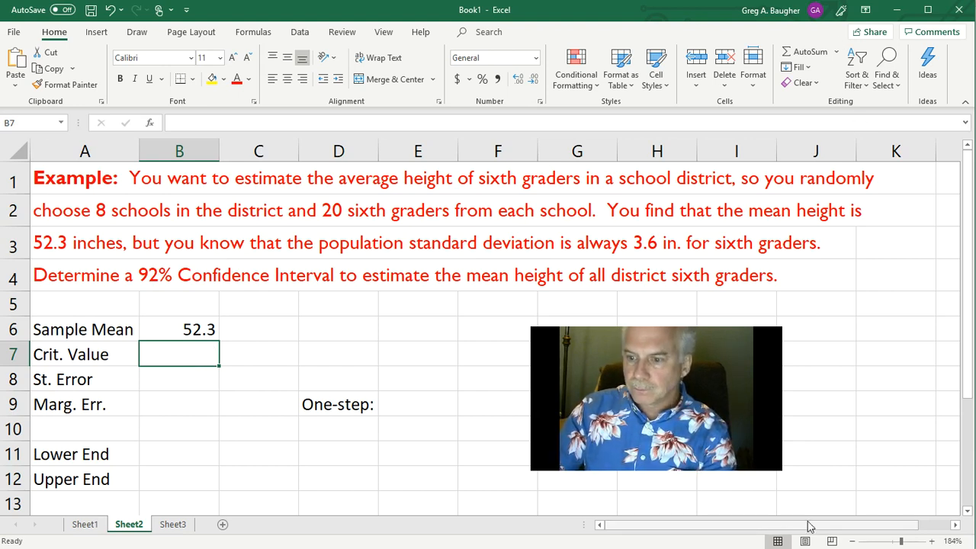
- Calculate the critical value for 92% confidence in B7 with the formula =norm.inv(1-.08/2, 0, 1)
{"action": "left_click", "coordinate": [180, 354]}
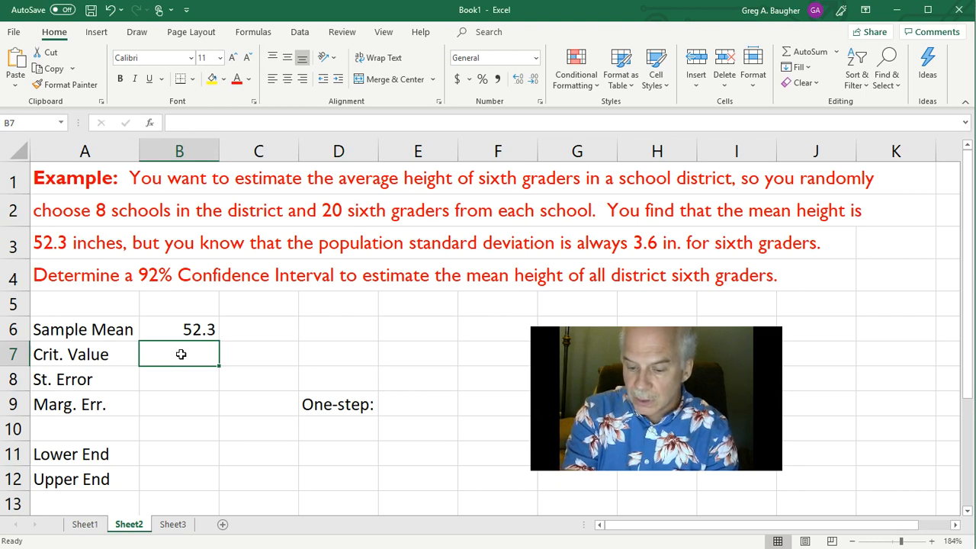
{"action": "type", "text": "=norm.inv"}
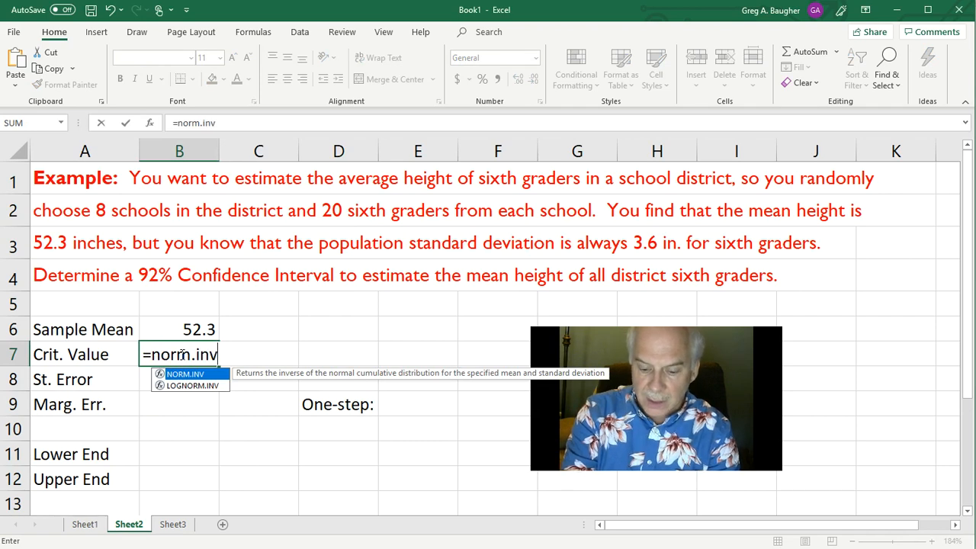
{"action": "type", "text": "("}
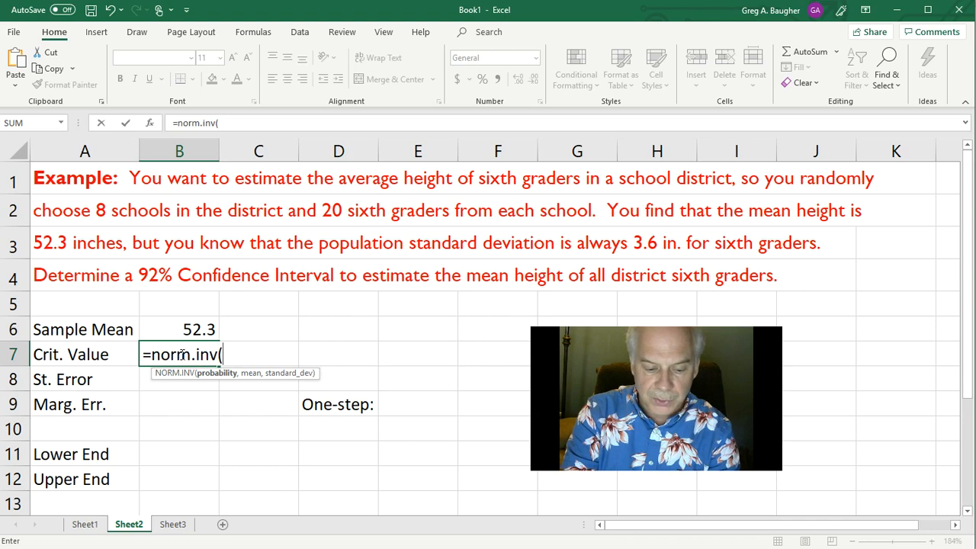
{"action": "type", "text": "1-"}
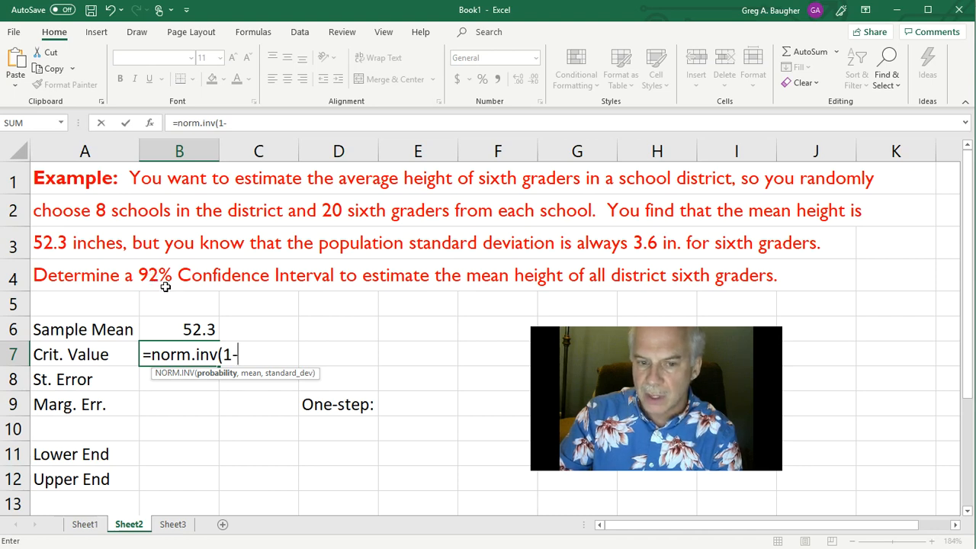
{"action": "type", "text": ".0"}
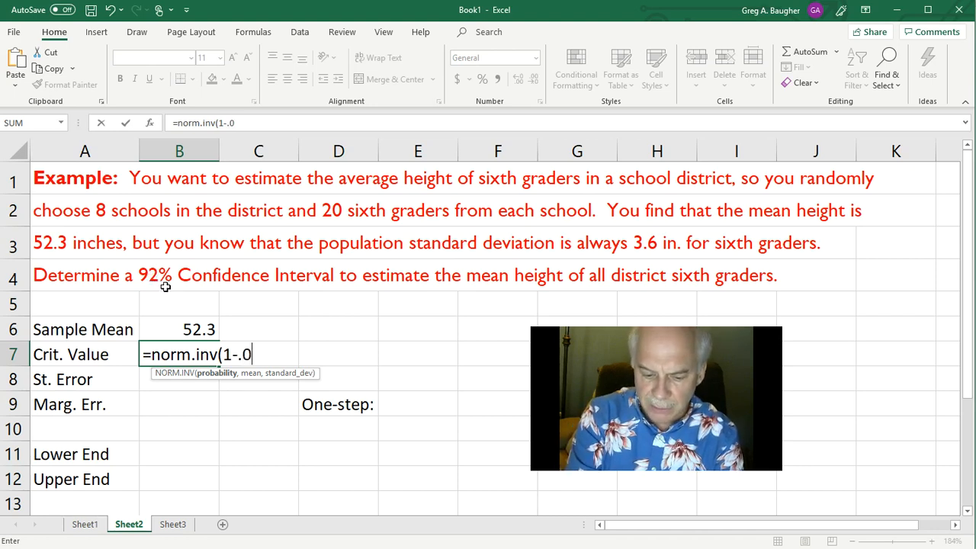
{"action": "type", "text": "8"}
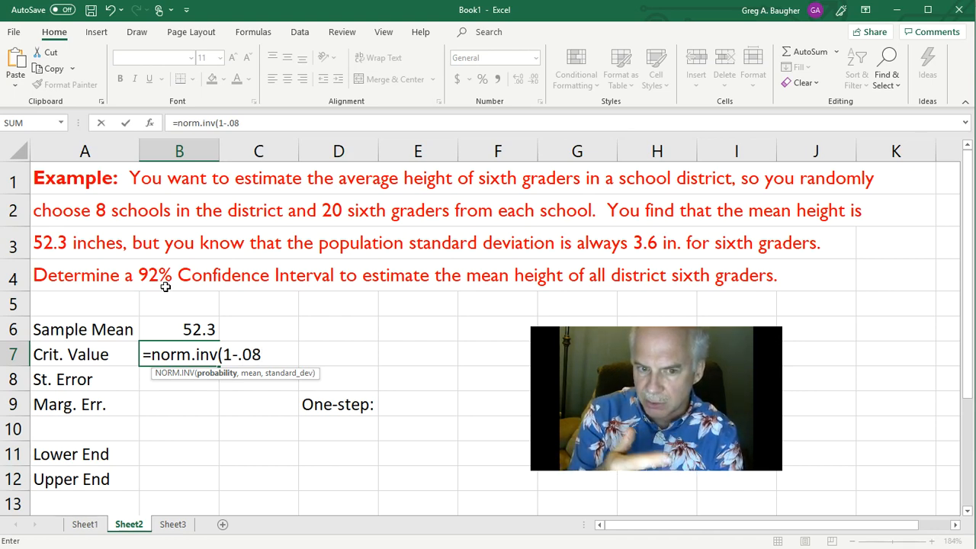
{"action": "type", "text": "/"}
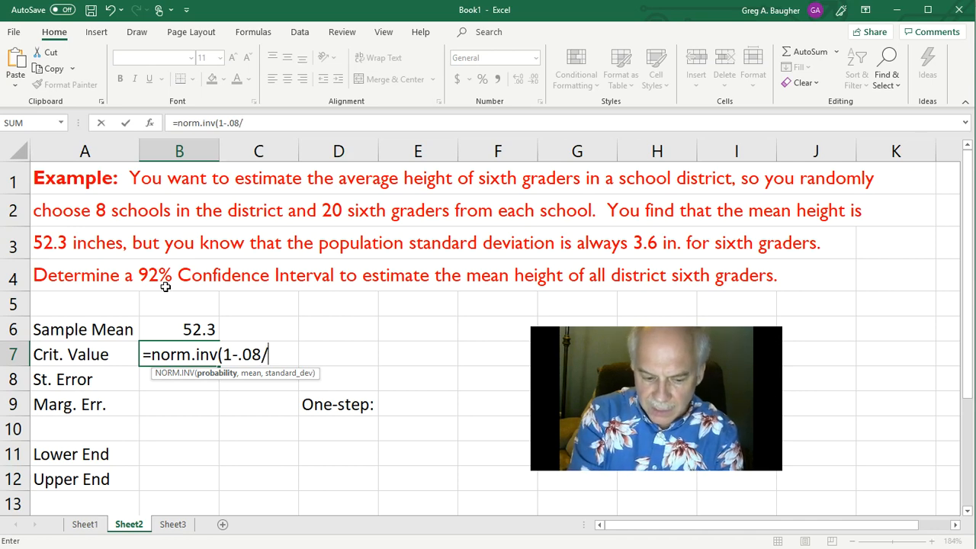
{"action": "type", "text": "2,"}
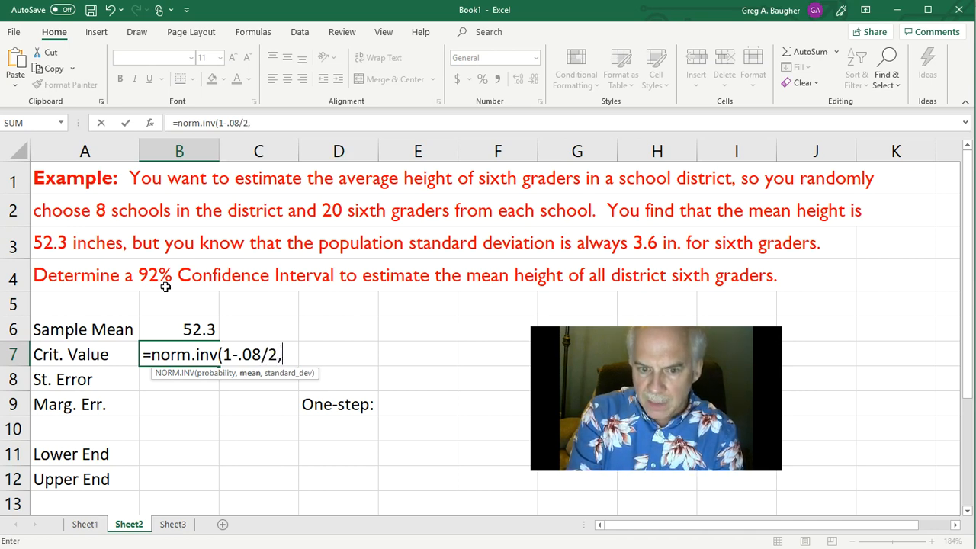
{"action": "type", "text": " 0, "}
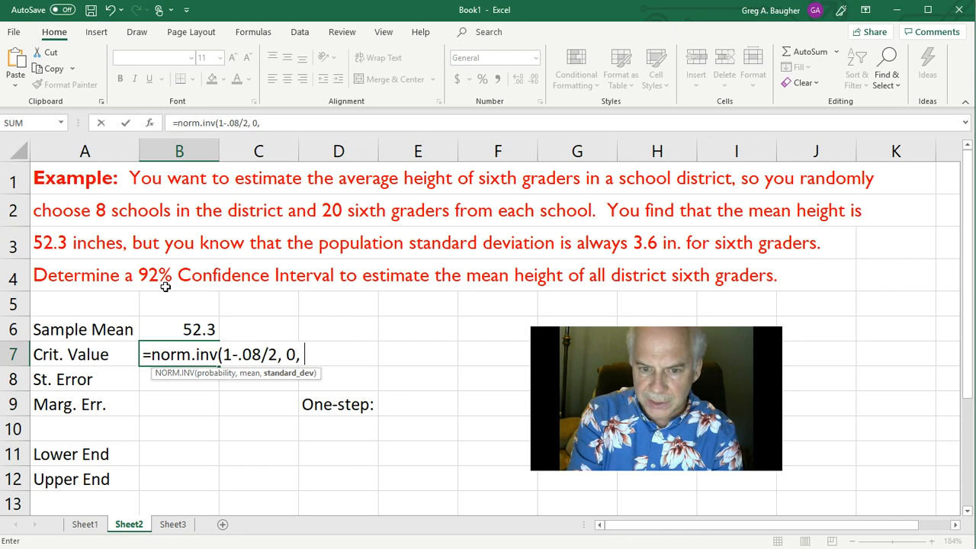
{"action": "type", "text": "1)"}
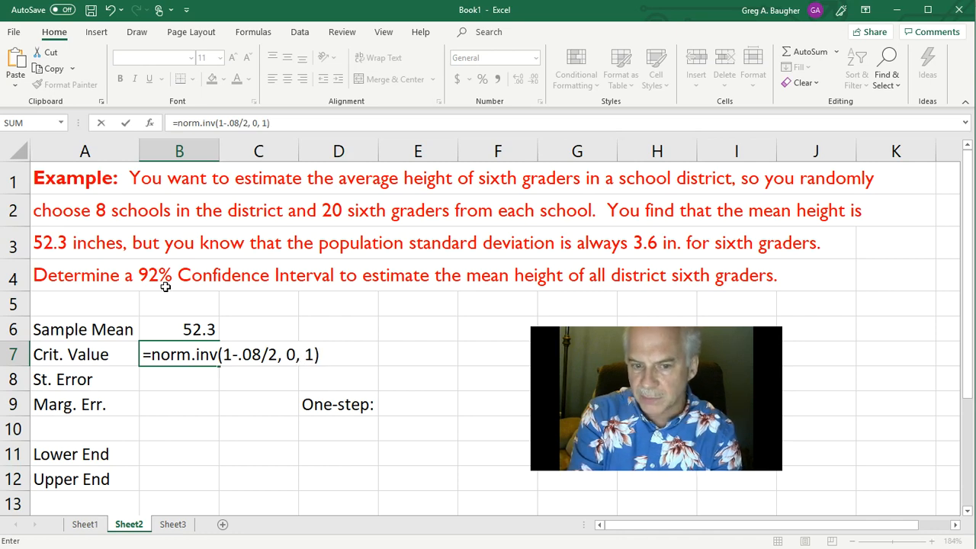
{"action": "key", "text": "Return"}
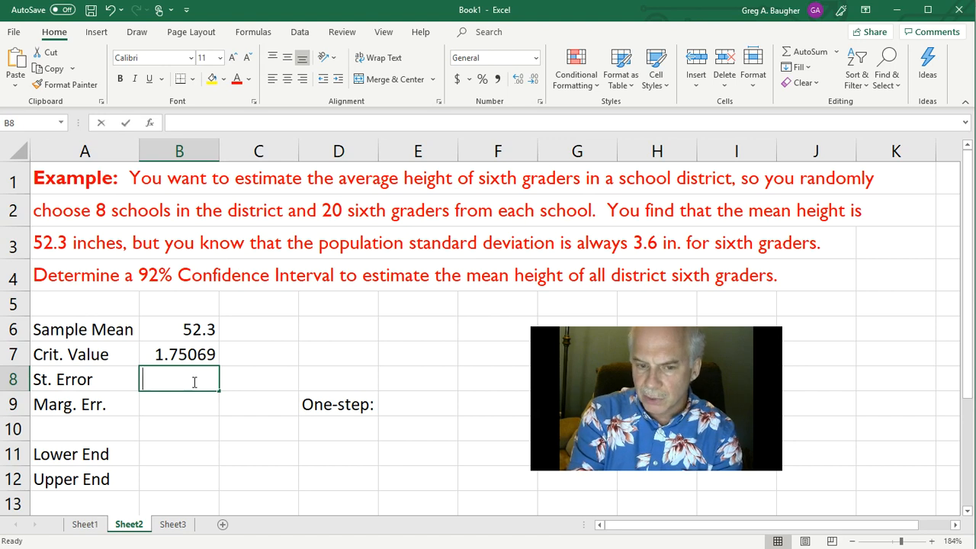
- Calculate the standard error of the mean in B8 with the formula =3.6/sqrt(160)
{"action": "type", "text": "="}
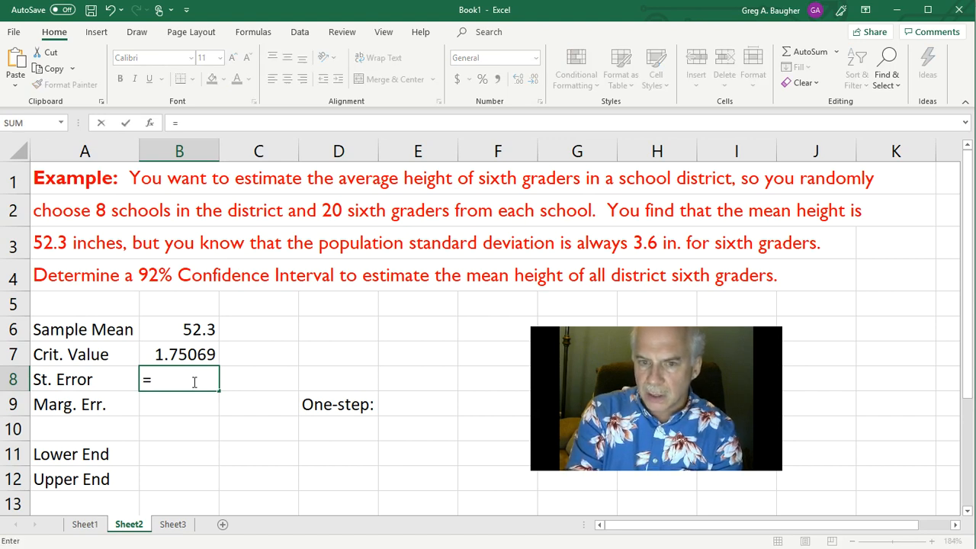
{"action": "type", "text": "3.6/"}
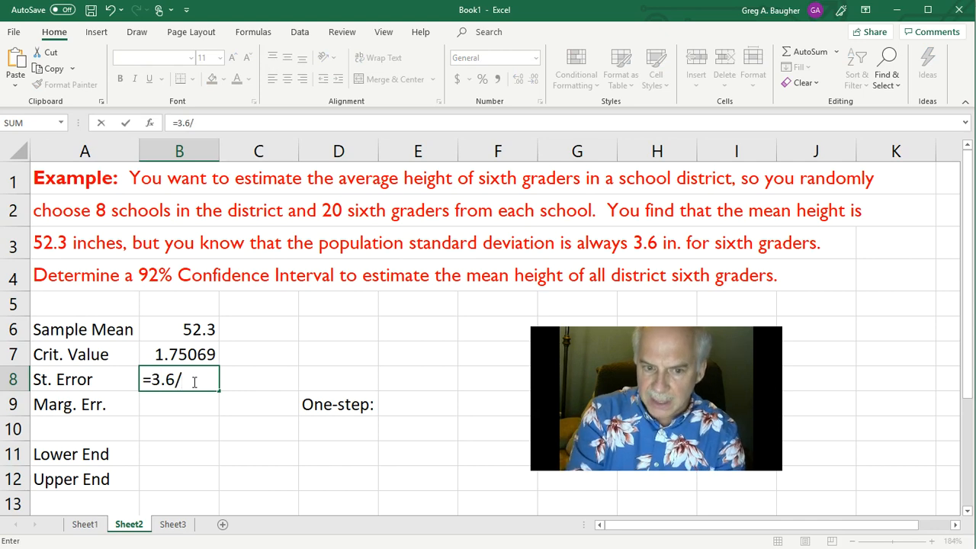
{"action": "type", "text": "sq"}
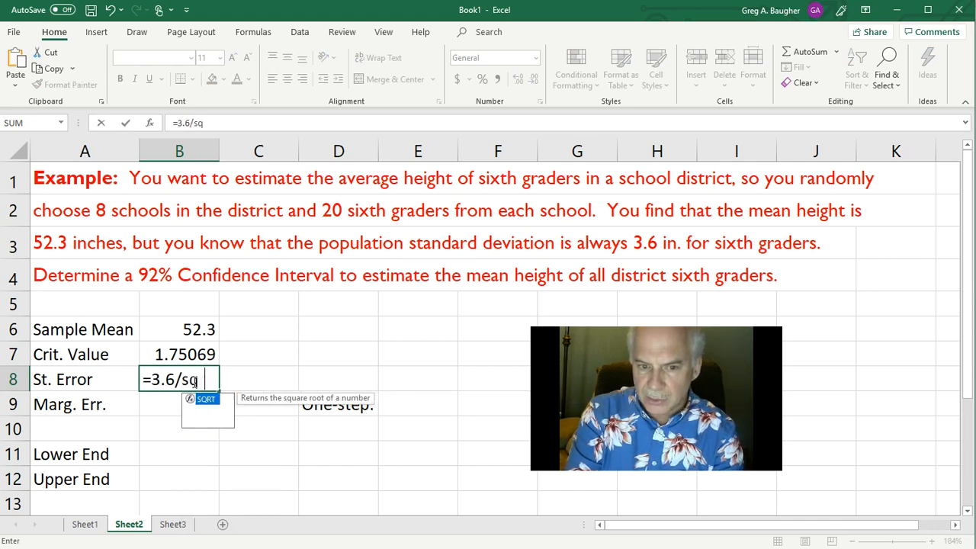
{"action": "type", "text": "rt("}
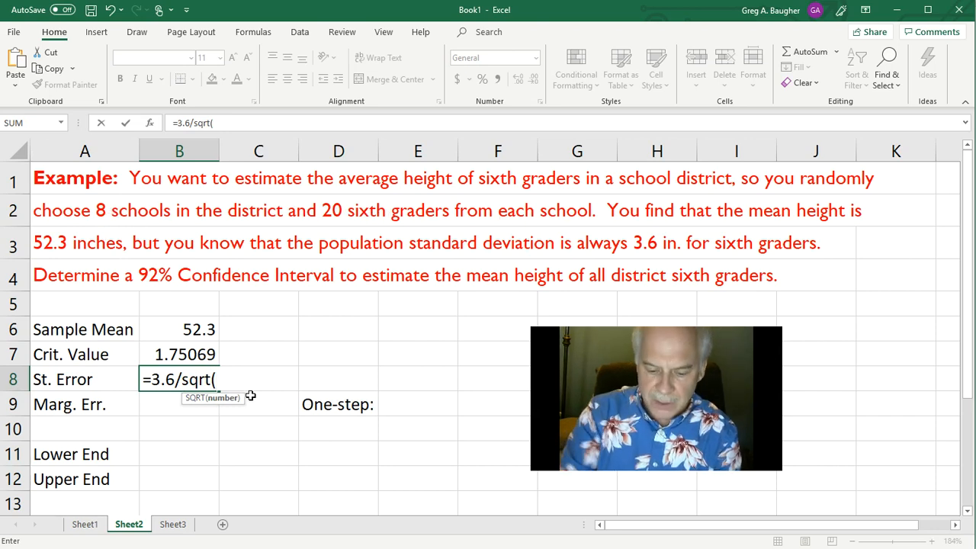
{"action": "type", "text": "160"}
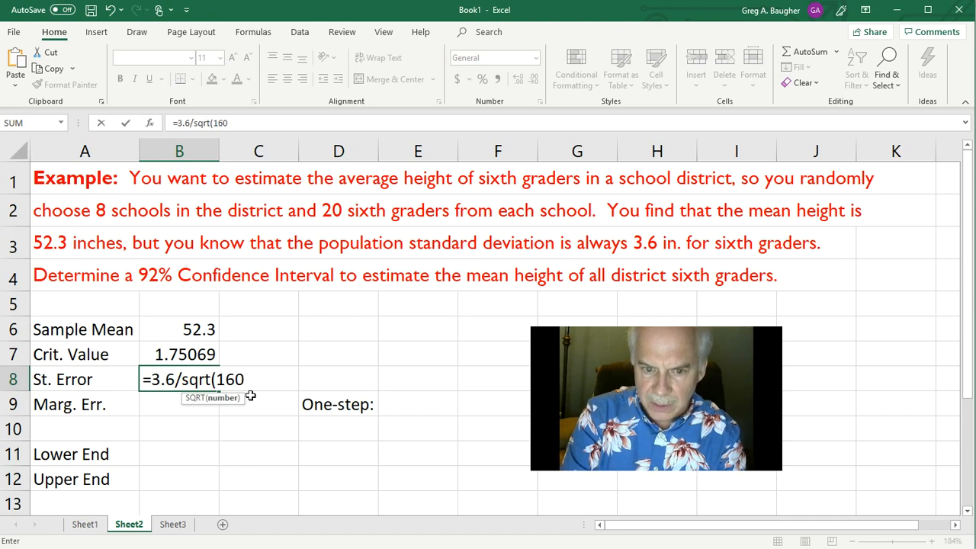
{"action": "type", "text": ")"}
{"action": "key", "text": "Return"}
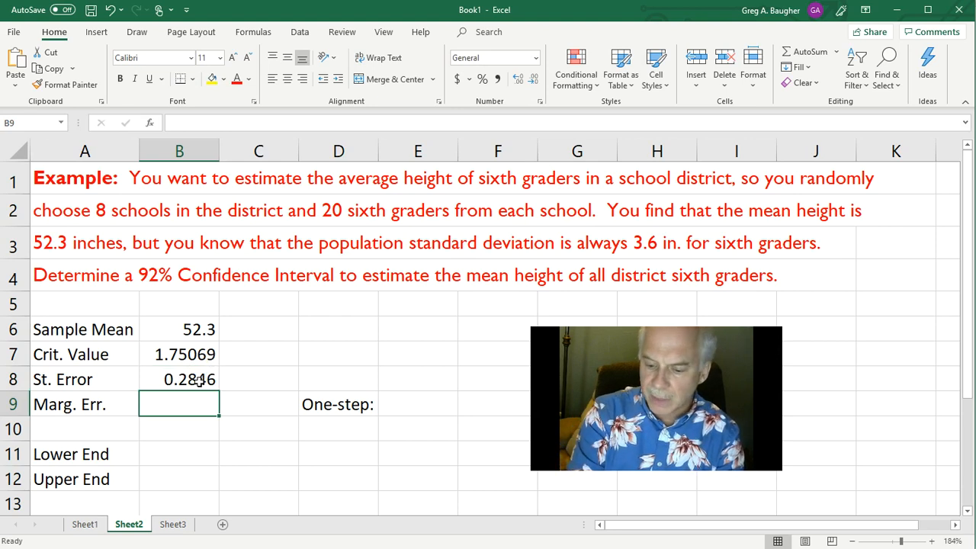
- Calculate the margin of error in B9 by multiplying the critical value by the standard error, =b7*b8
{"action": "type", "text": "="}
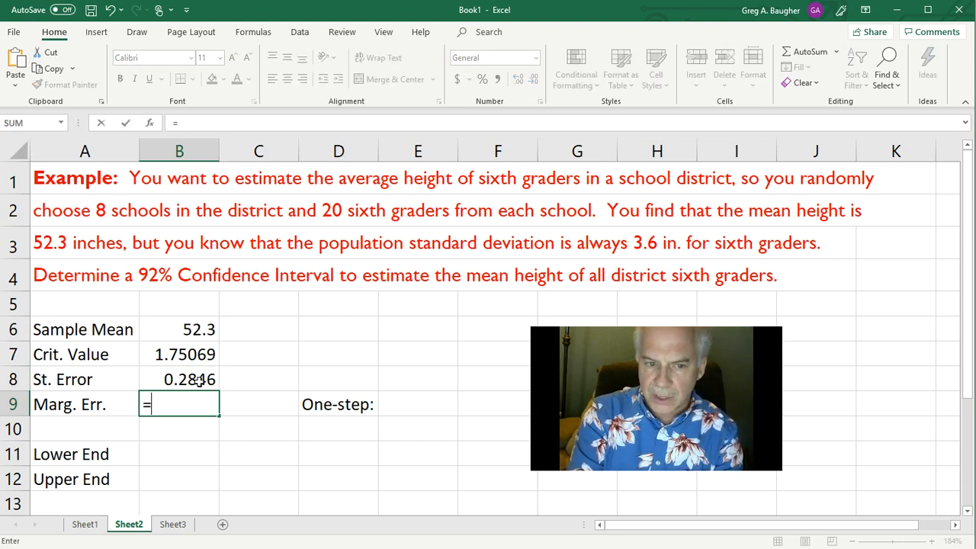
{"action": "type", "text": "b7"}
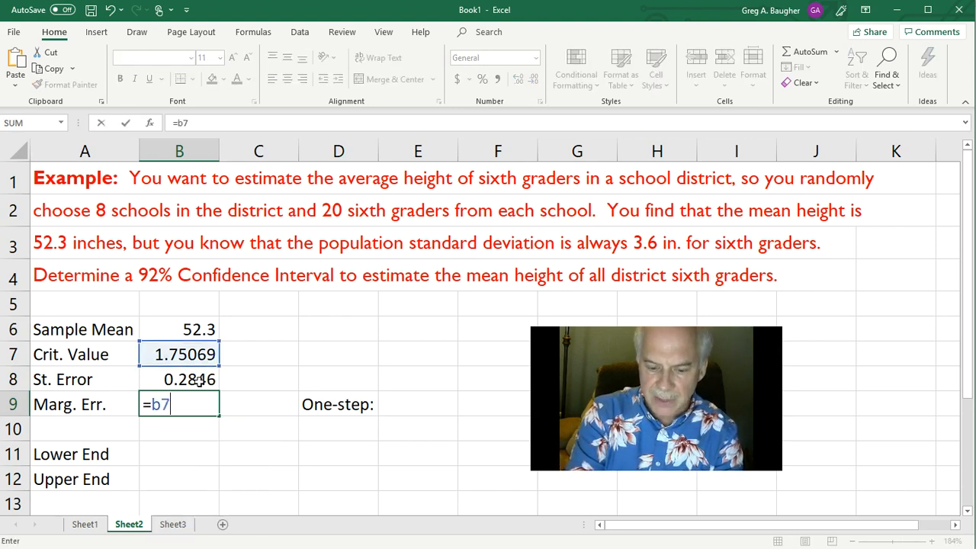
{"action": "type", "text": "*b8"}
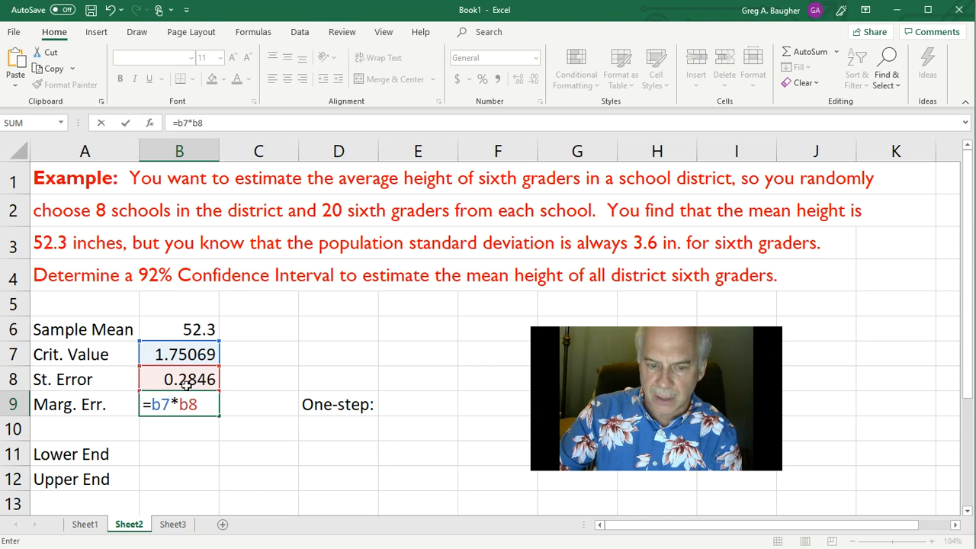
{"action": "key", "text": "Return"}
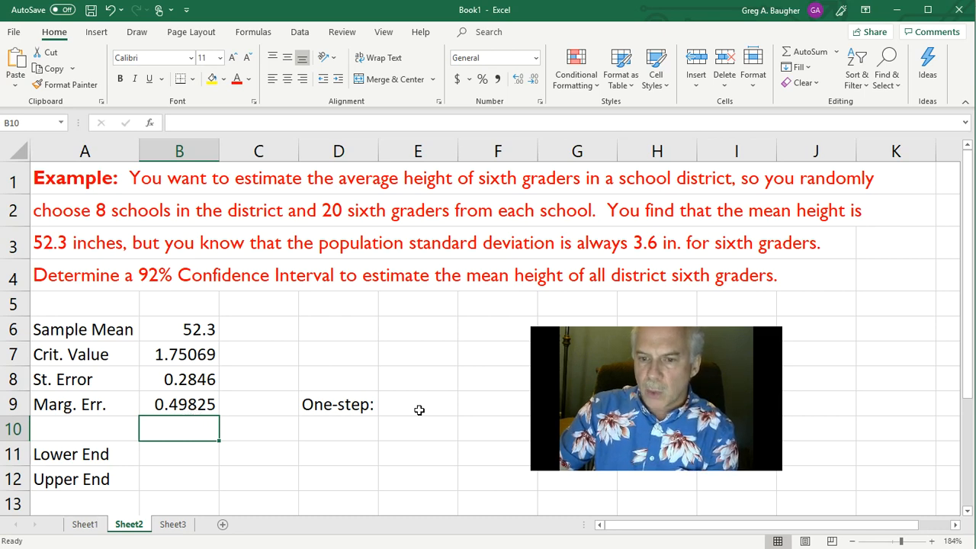
- Calculate the one-step margin of error in E9 with the formula =confidence.norm(.08, 3.6, 160)
{"action": "left_click_drag", "start_coordinate": [603, 374], "coordinate": [666, 368]}
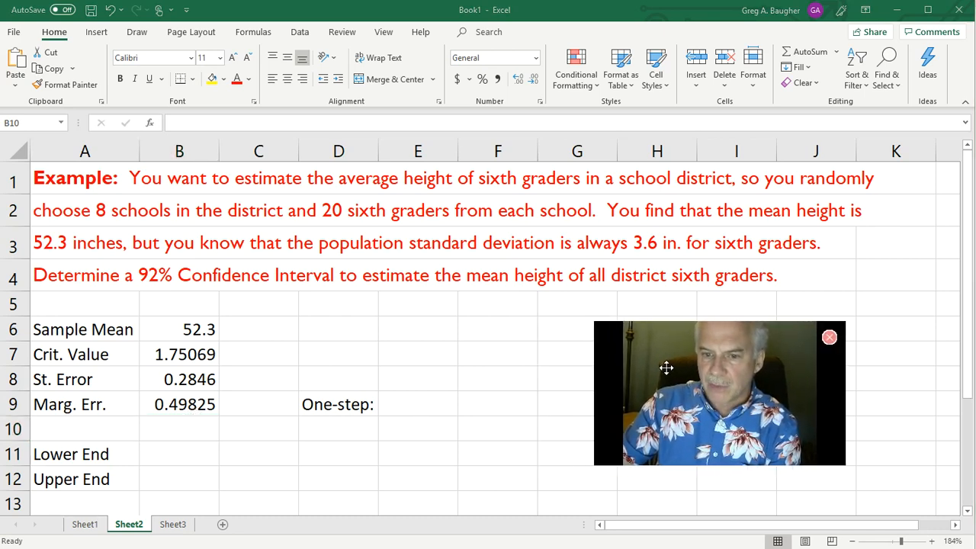
{"action": "left_click", "coordinate": [399, 404]}
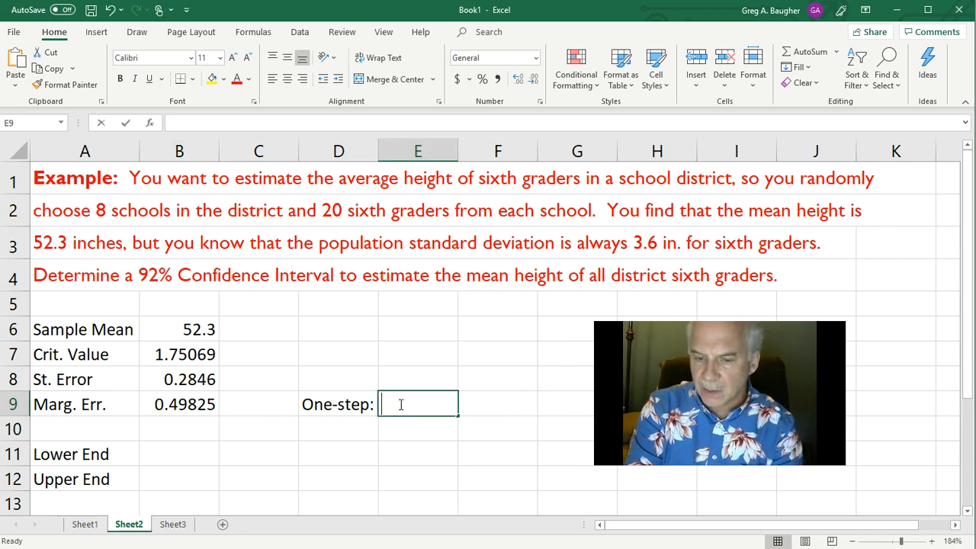
{"action": "type", "text": "="}
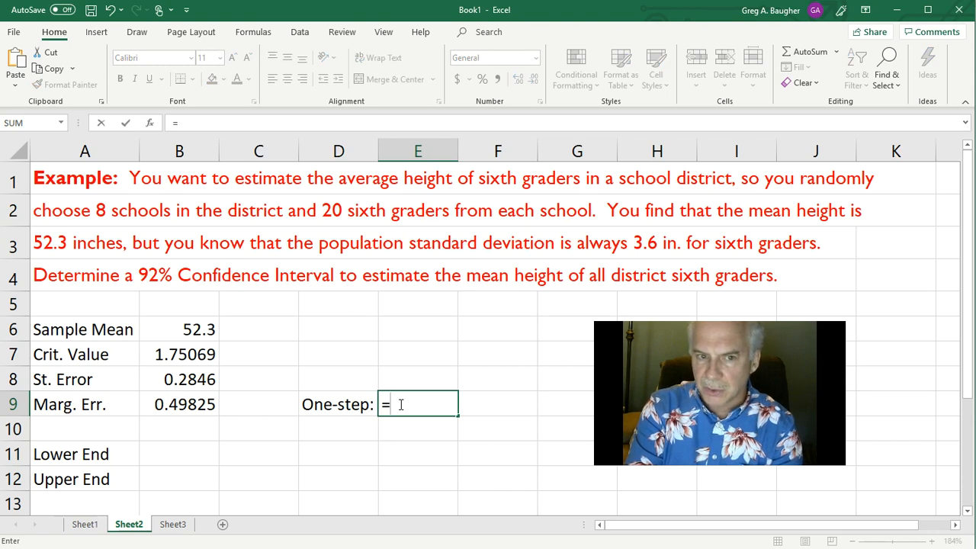
{"action": "type", "text": "confidence"}
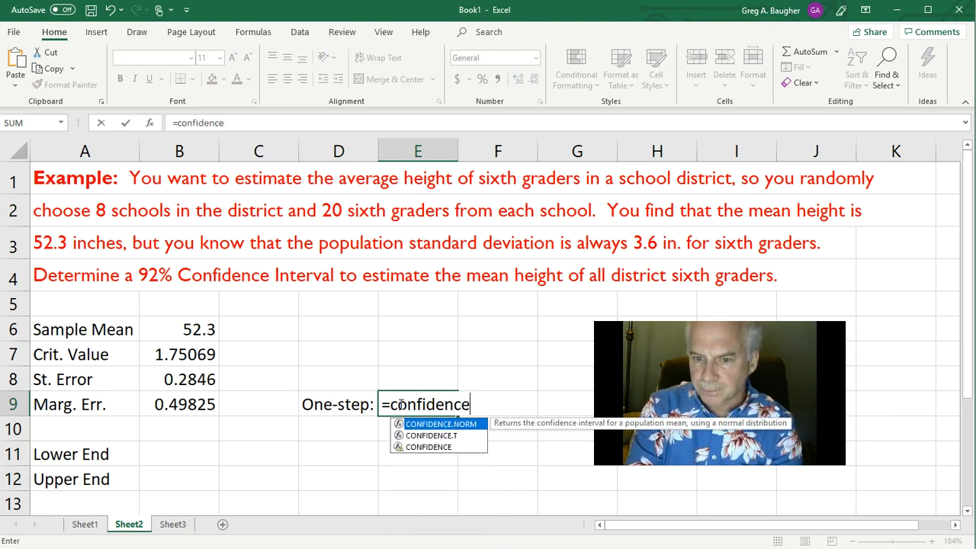
{"action": "type", "text": "("}
{"action": "key", "text": "BackSpace"}
{"action": "type", "text": ".norm("}
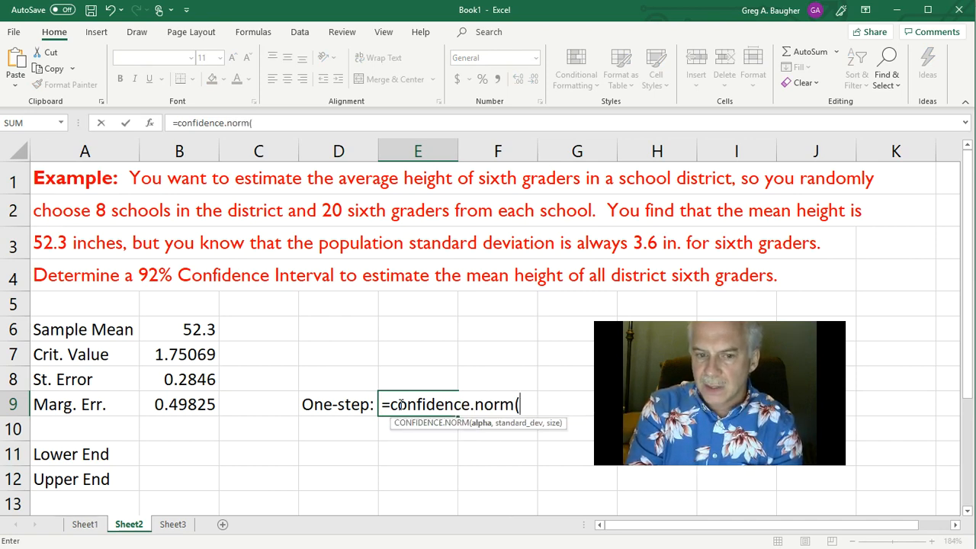
{"action": "type", "text": ".0"}
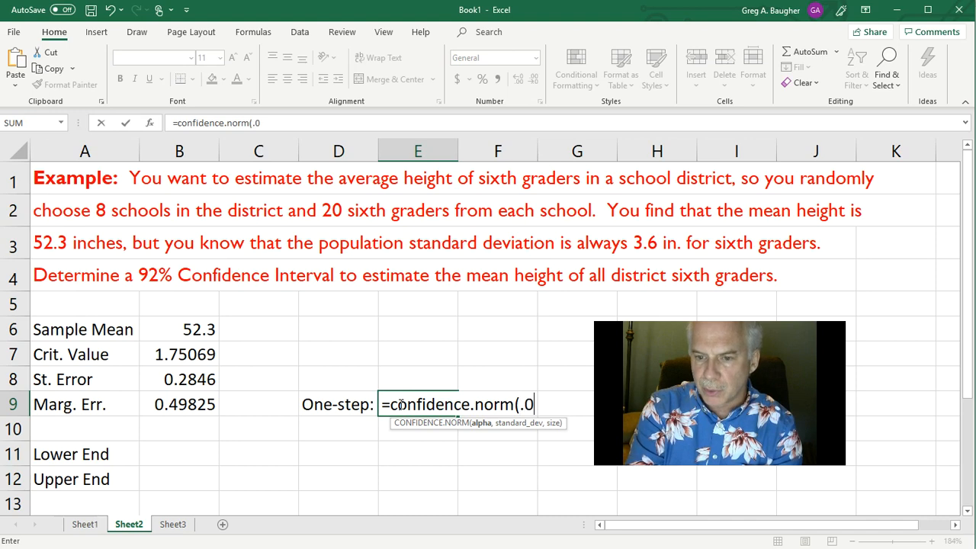
{"action": "type", "text": "8,"}
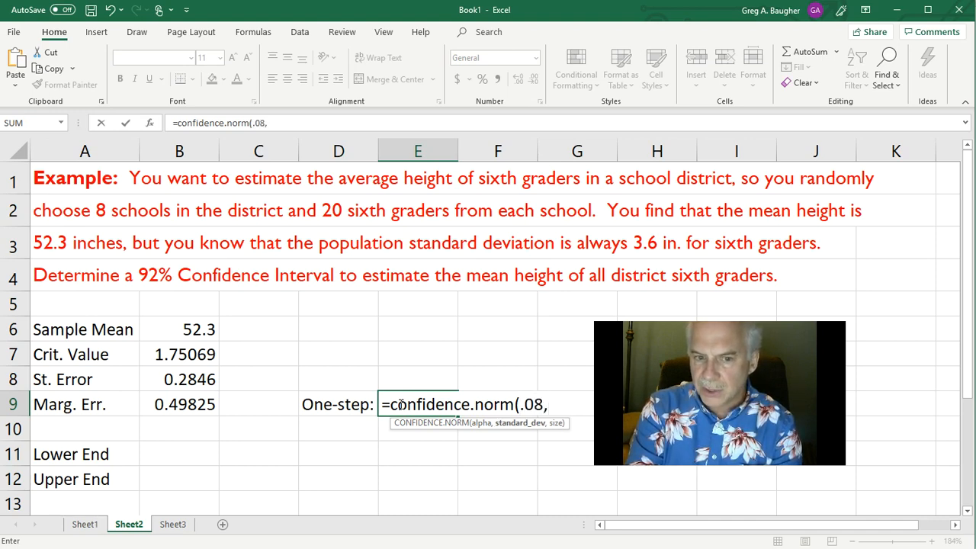
{"action": "type", "text": " 3"}
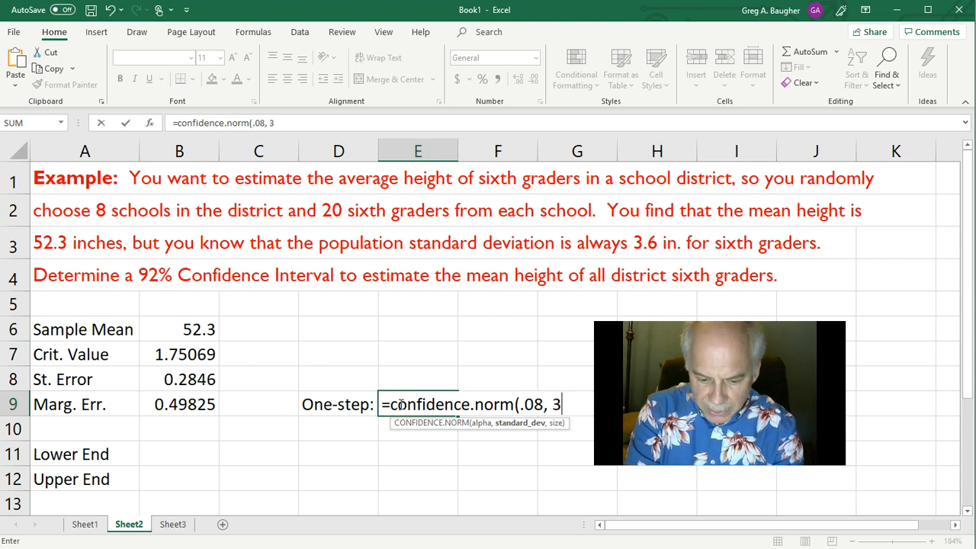
{"action": "type", "text": ".6,"}
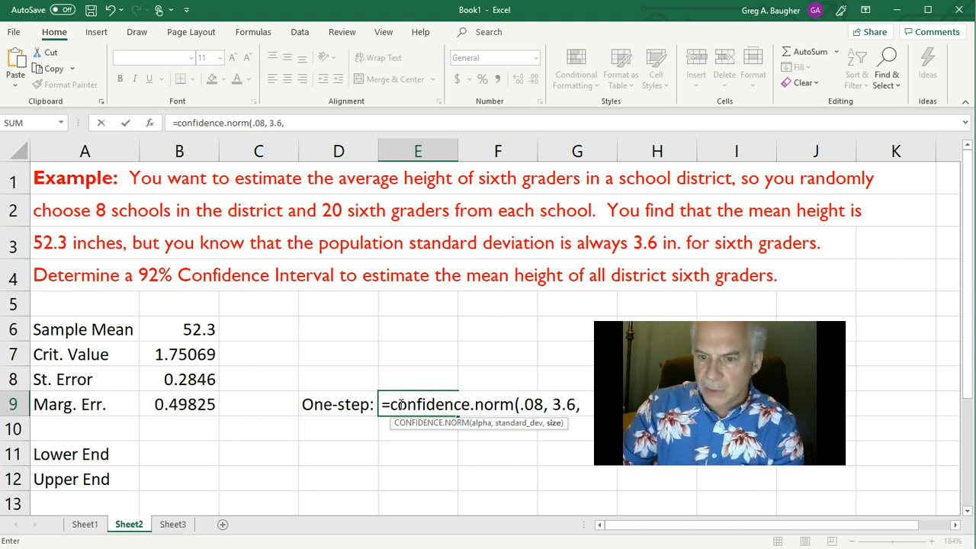
{"action": "left_click_drag", "start_coordinate": [707, 389], "coordinate": [763, 387]}
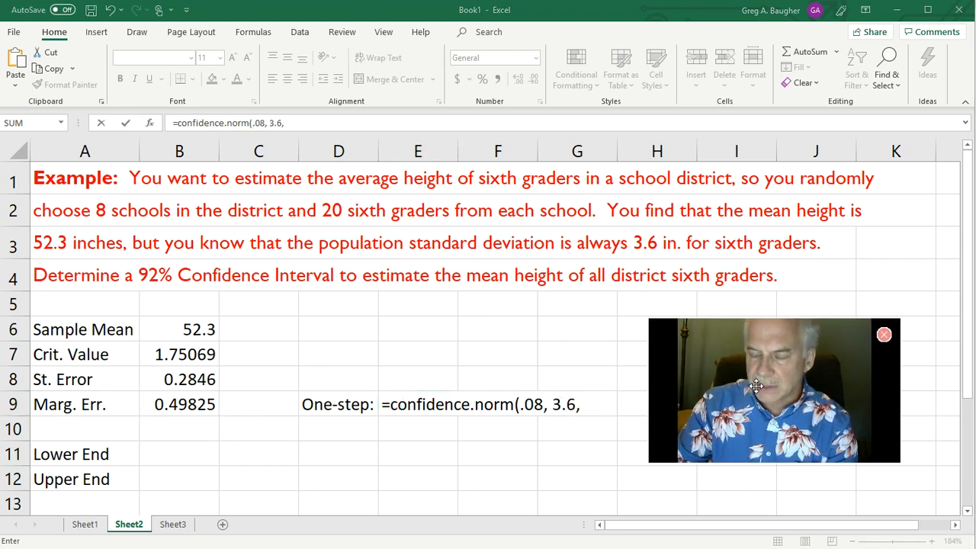
{"action": "left_click", "coordinate": [592, 406]}
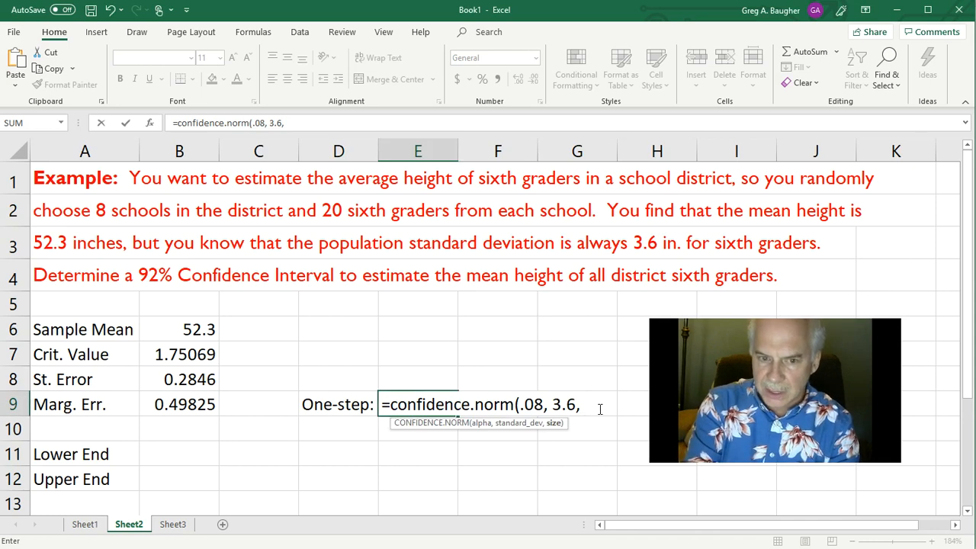
{"action": "type", "text": "1"}
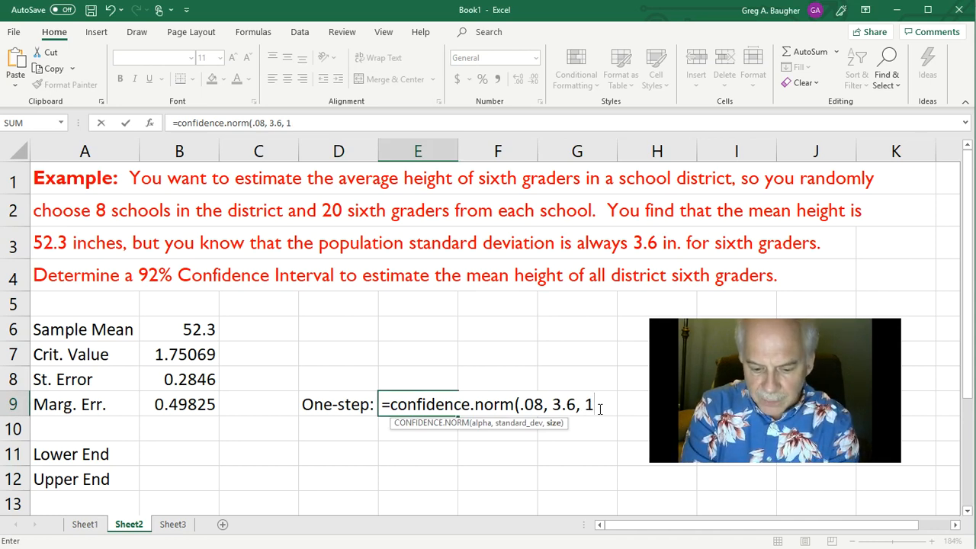
{"action": "type", "text": "60"}
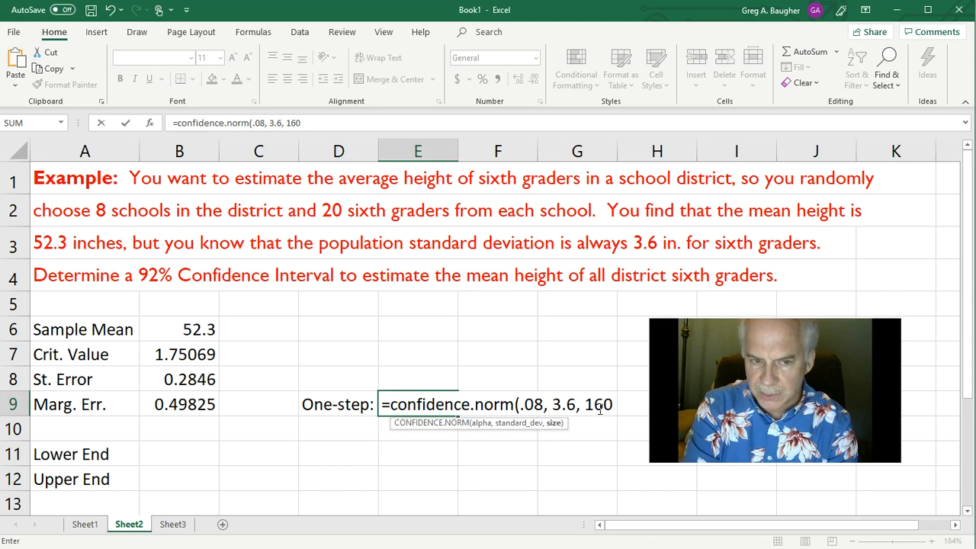
{"action": "type", "text": ")"}
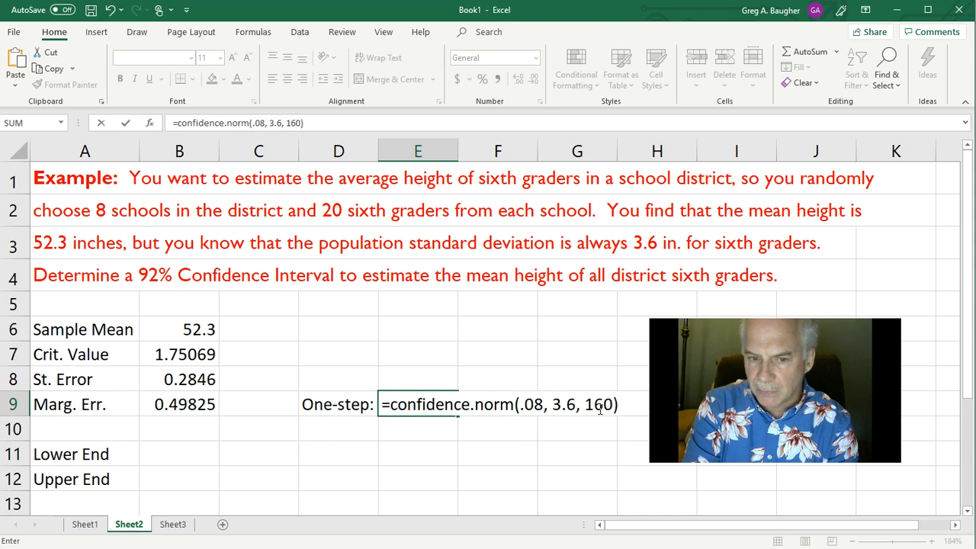
{"action": "key", "text": "Return"}
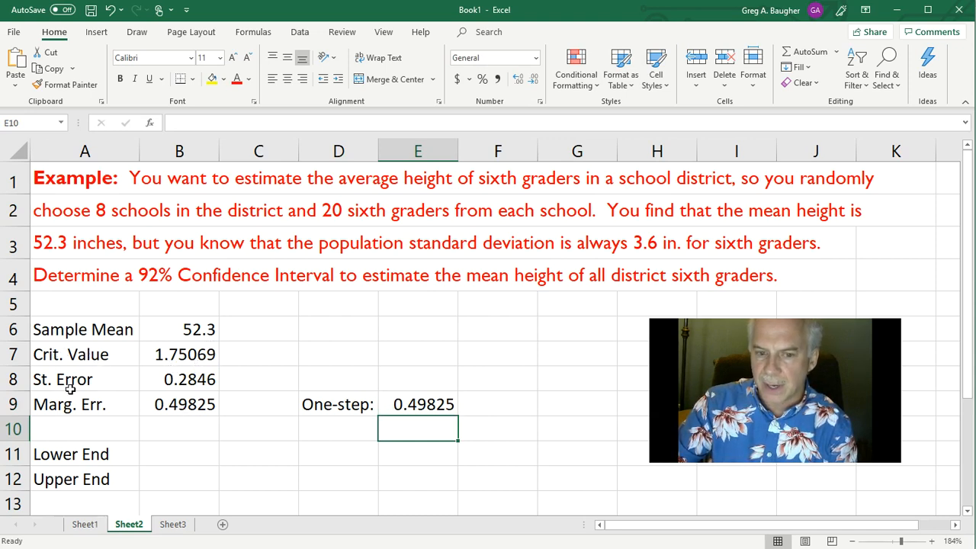
- Calculate the interval's lower end in B11 by subtracting the margin of error from the sample mean, =b6-b9
{"action": "left_click", "coordinate": [175, 453]}
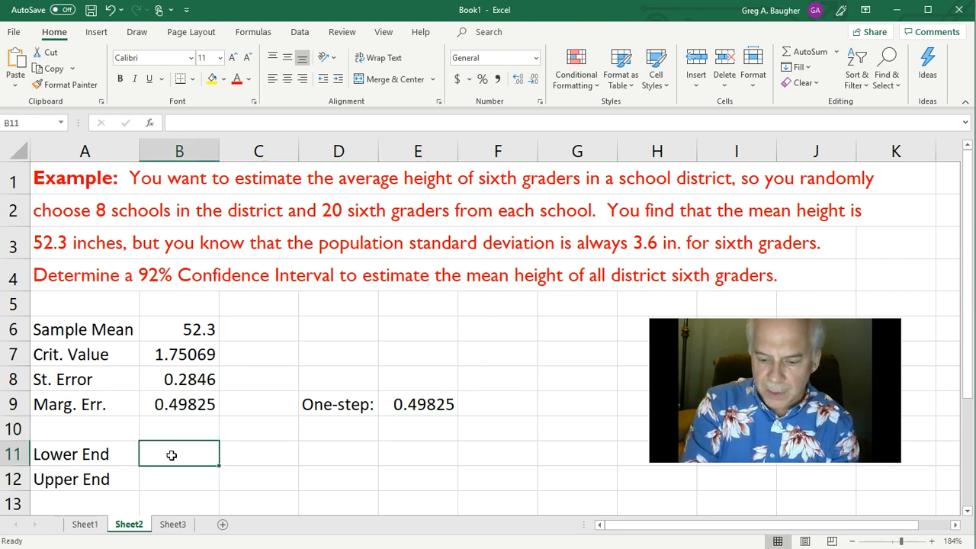
{"action": "type", "text": "="}
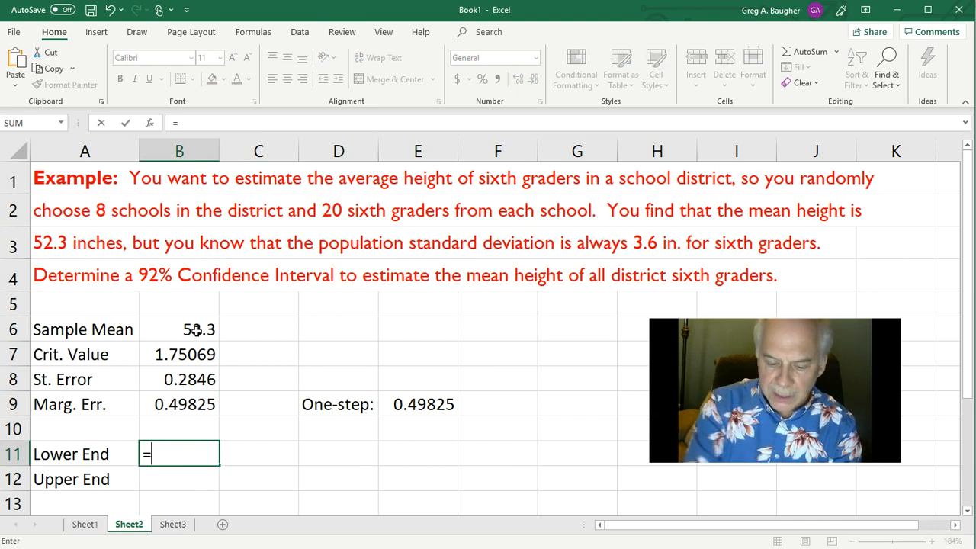
{"action": "type", "text": "b6-"}
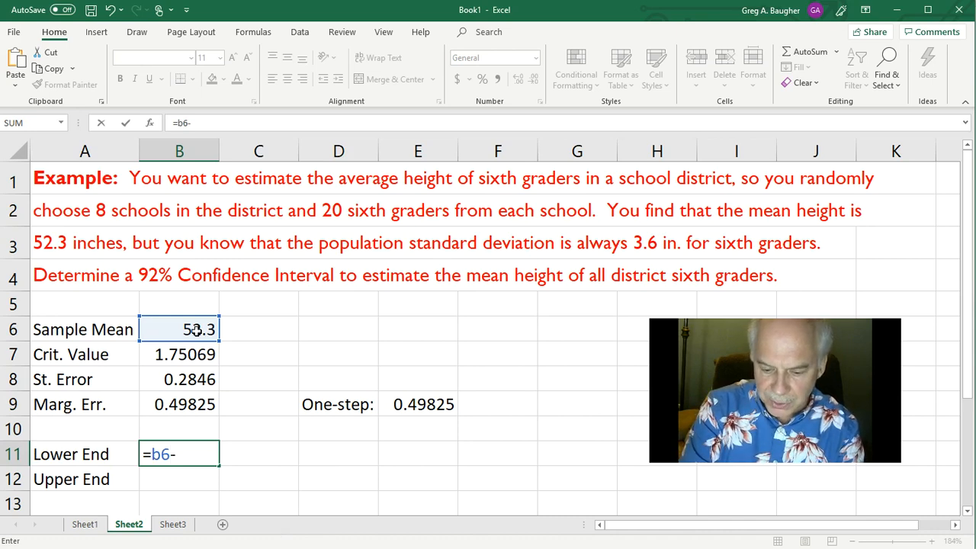
{"action": "type", "text": "b9"}
{"action": "key", "text": "Return"}
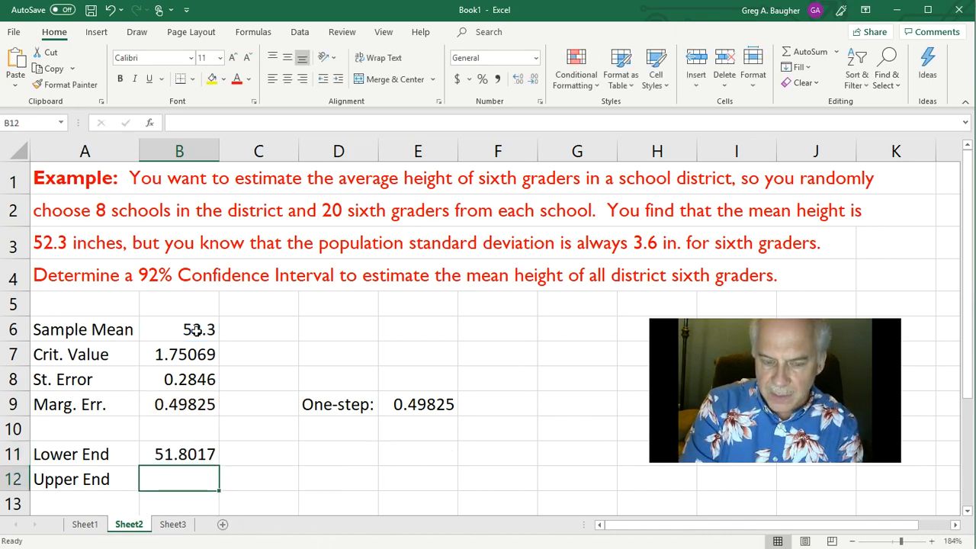
- Calculate the interval's upper end in B12 by adding the margin of error to the sample mean, =b6+b9
{"action": "type", "text": "b"}
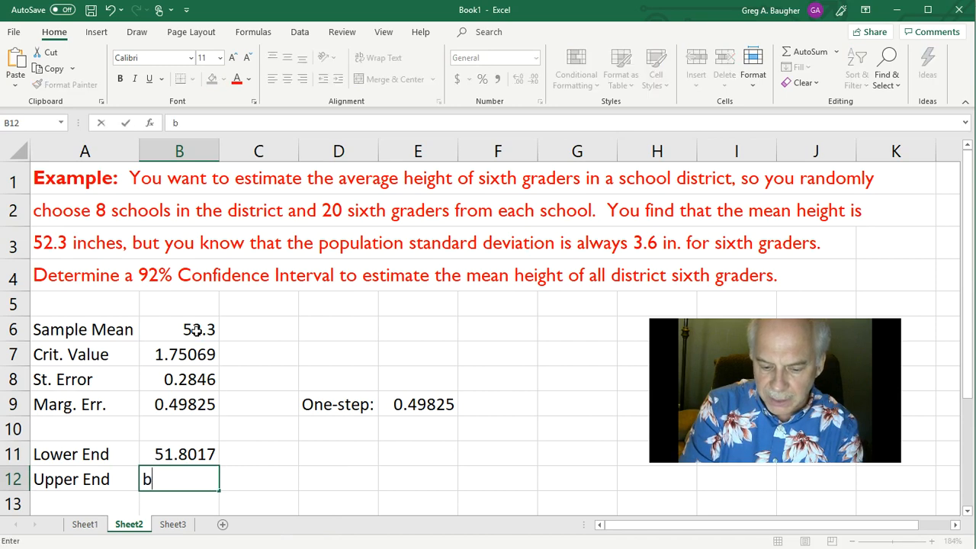
{"action": "key", "text": "BackSpace"}
{"action": "type", "text": "="}
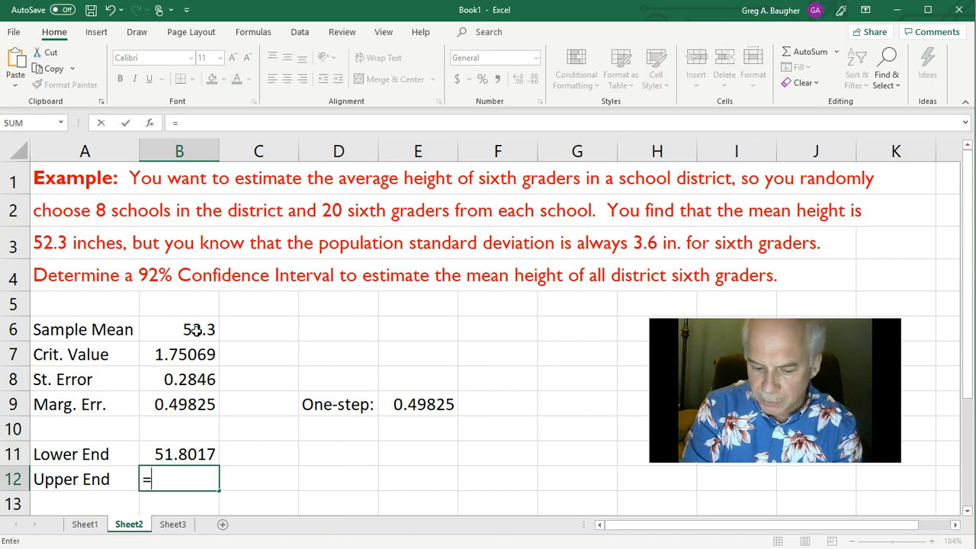
{"action": "type", "text": "b6+"}
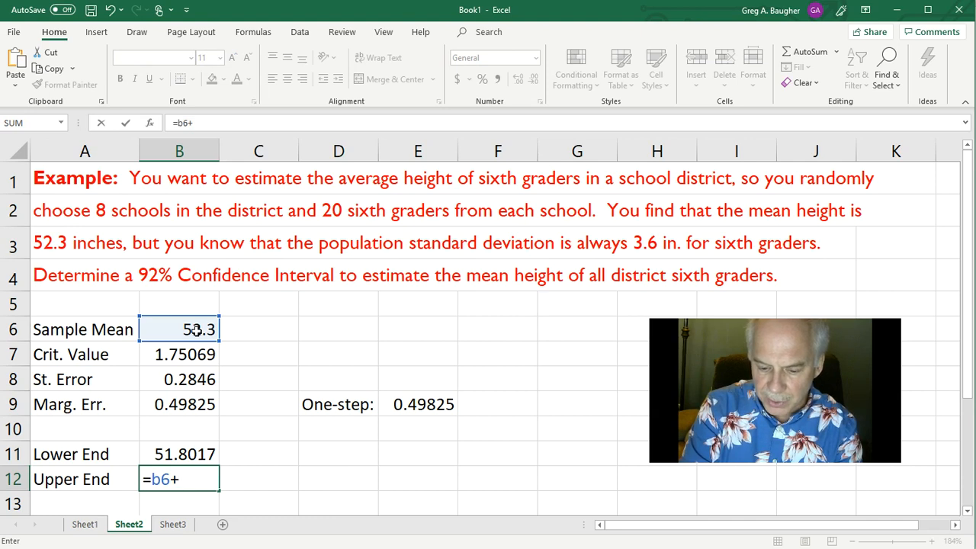
{"action": "type", "text": "b9"}
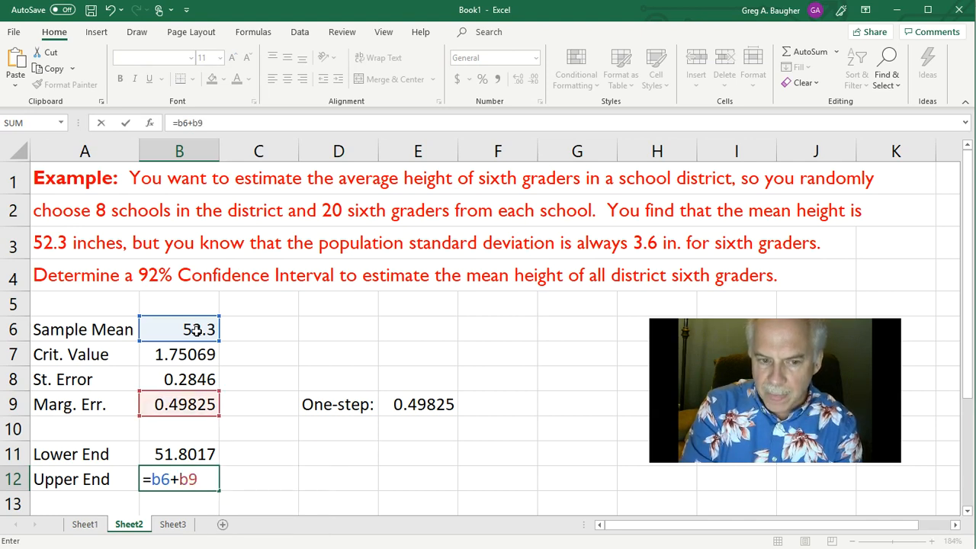
{"action": "key", "text": "Return"}
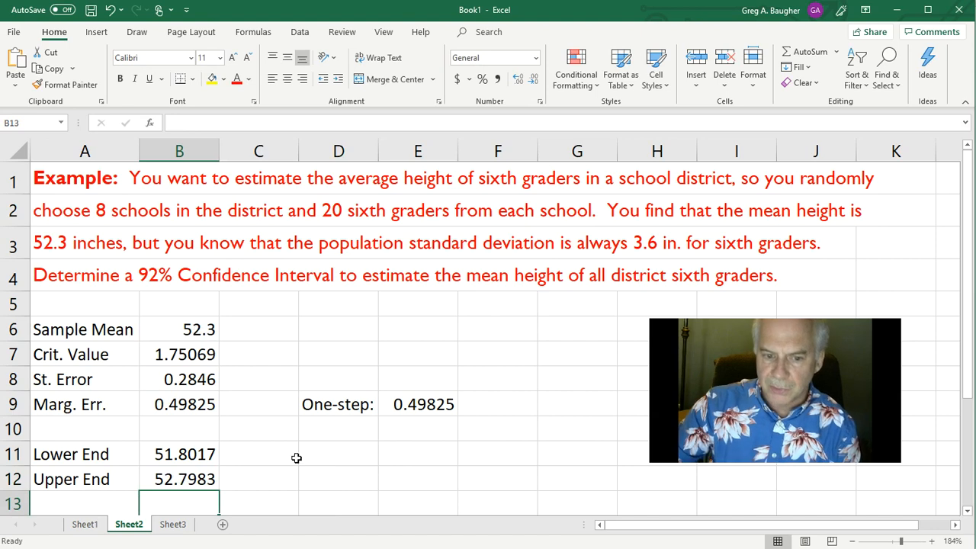
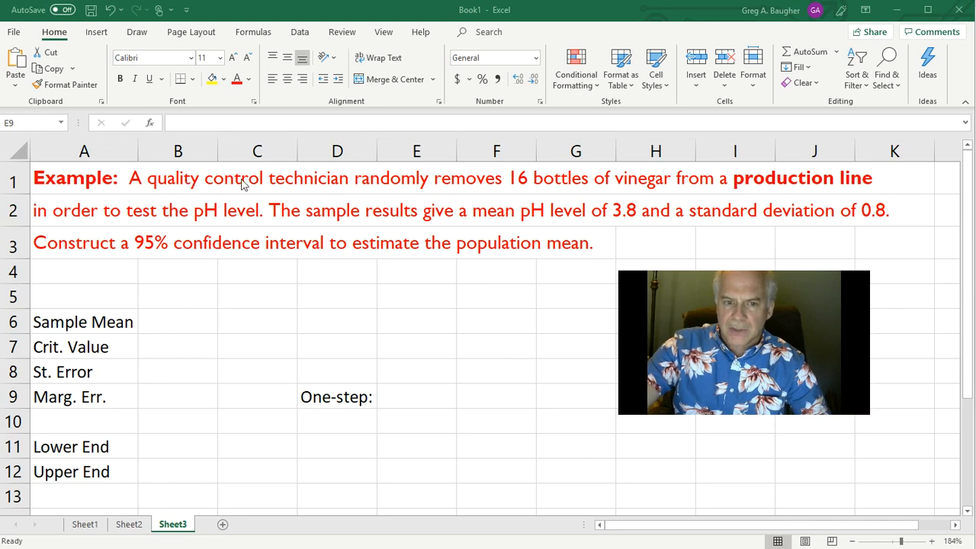
- Enter 3.8 as the sample mean in B6 of the vinegar pH example on Sheet3
{"action": "left_click", "coordinate": [170, 319]}
{"action": "left_click", "coordinate": [180, 322]}
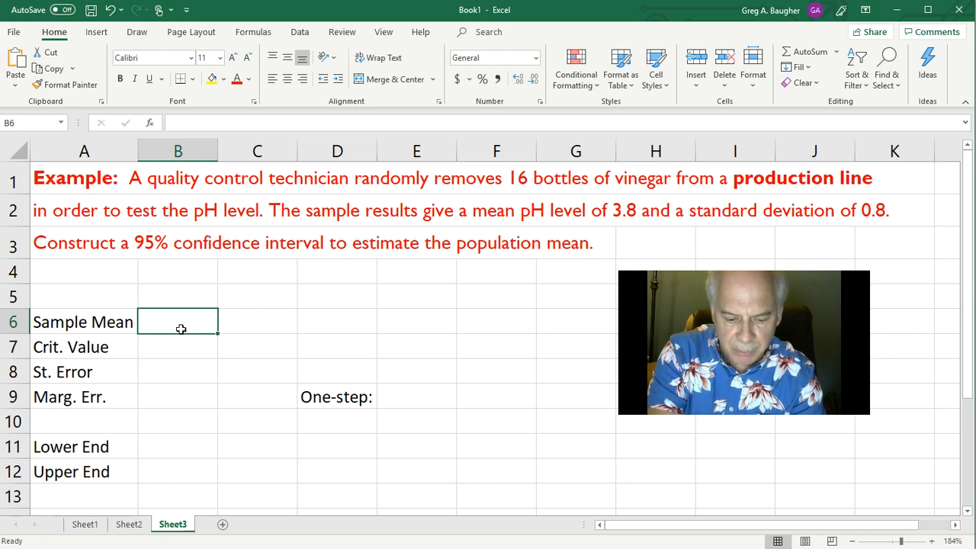
{"action": "type", "text": "3.8"}
{"action": "key", "text": "Return"}
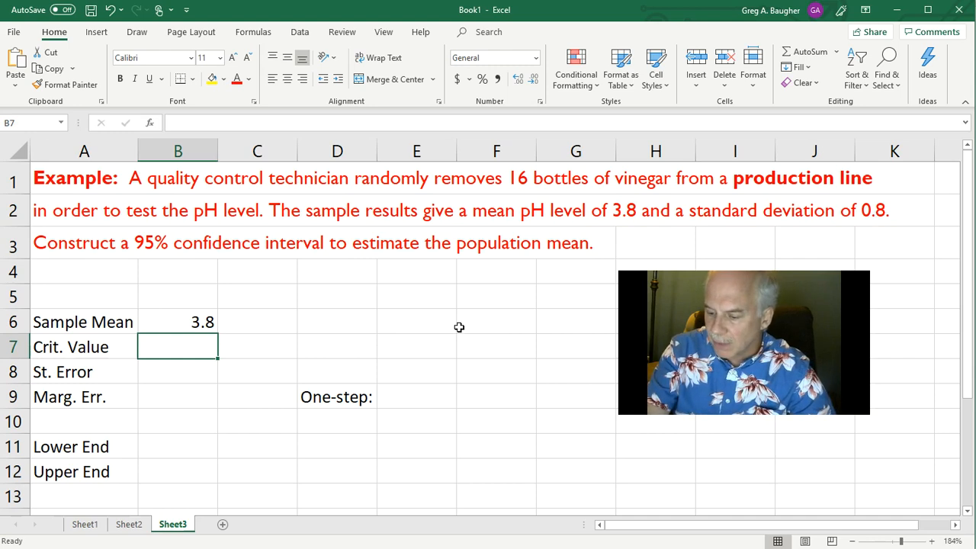
- Enter 2.131 as the critical value in B7 for the 95% interval of the vinegar example
{"action": "type", "text": "2.1"}
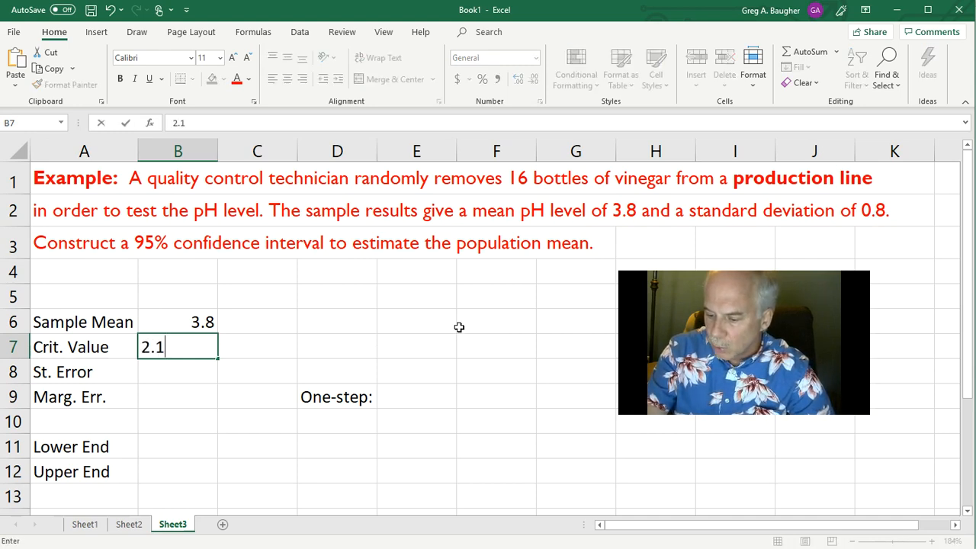
{"action": "type", "text": "31"}
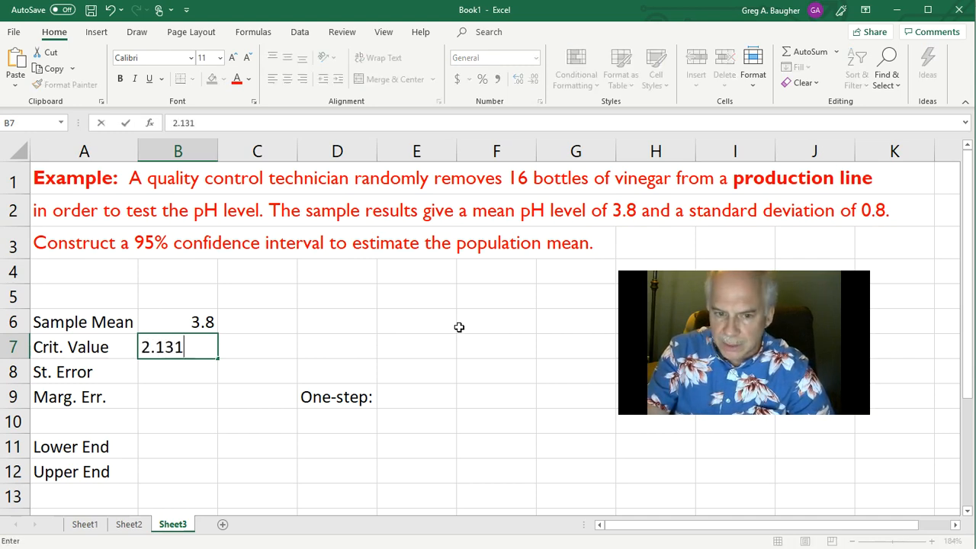
{"action": "key", "text": "Return"}
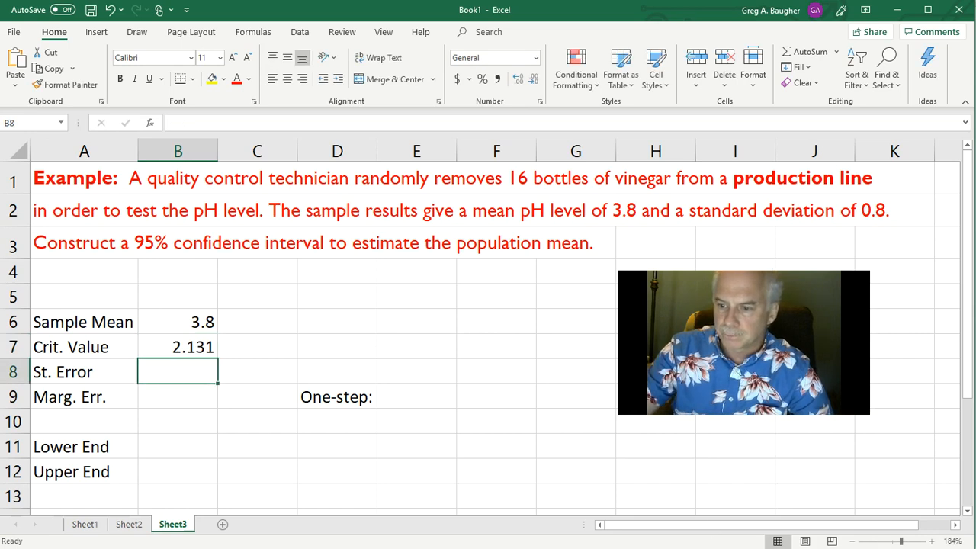
- Compute the t critical value in D7 from half of the 5% alpha and 15 degrees of freedom, =t.inv(.05/2, 15)
{"action": "left_click", "coordinate": [277, 340]}
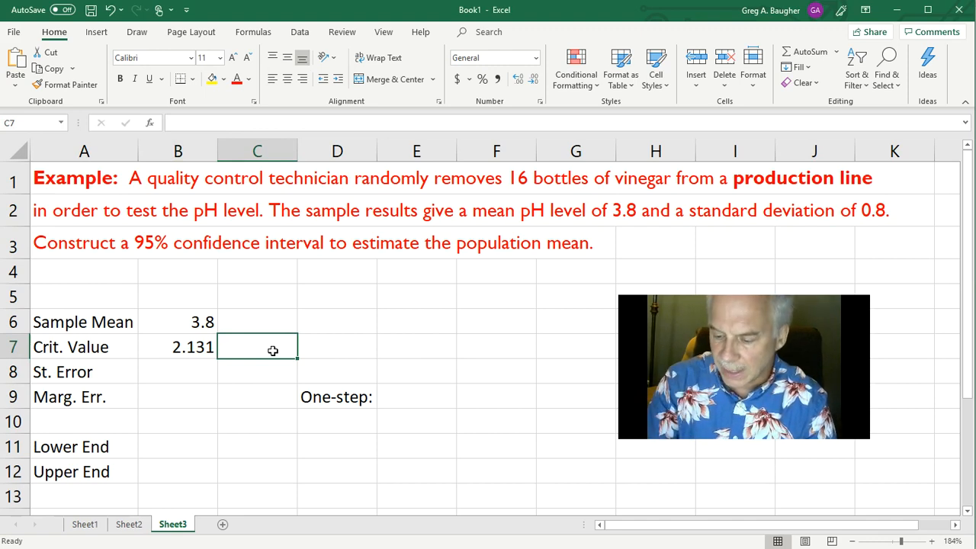
{"action": "key", "text": "Right"}
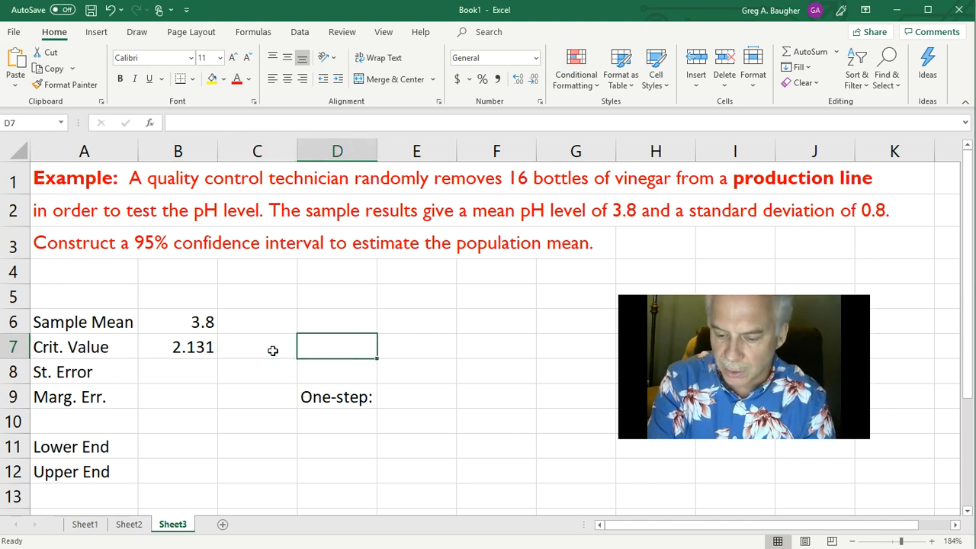
{"action": "type", "text": "=t.inv("}
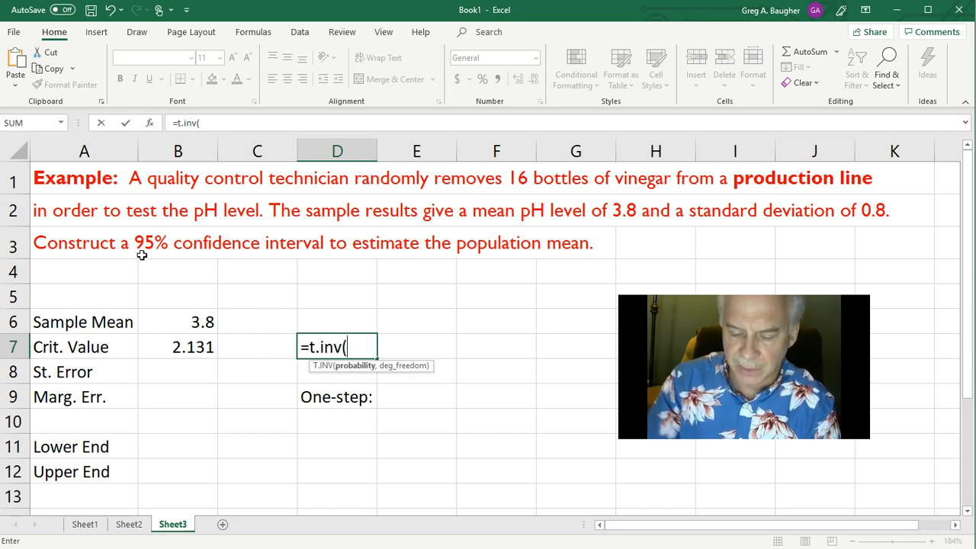
{"action": "type", "text": ".05"}
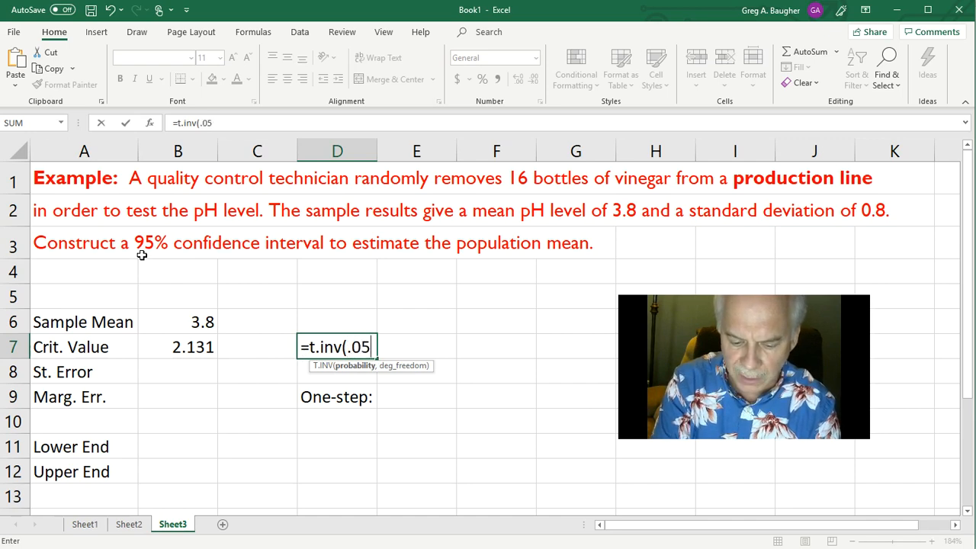
{"action": "type", "text": "/2"}
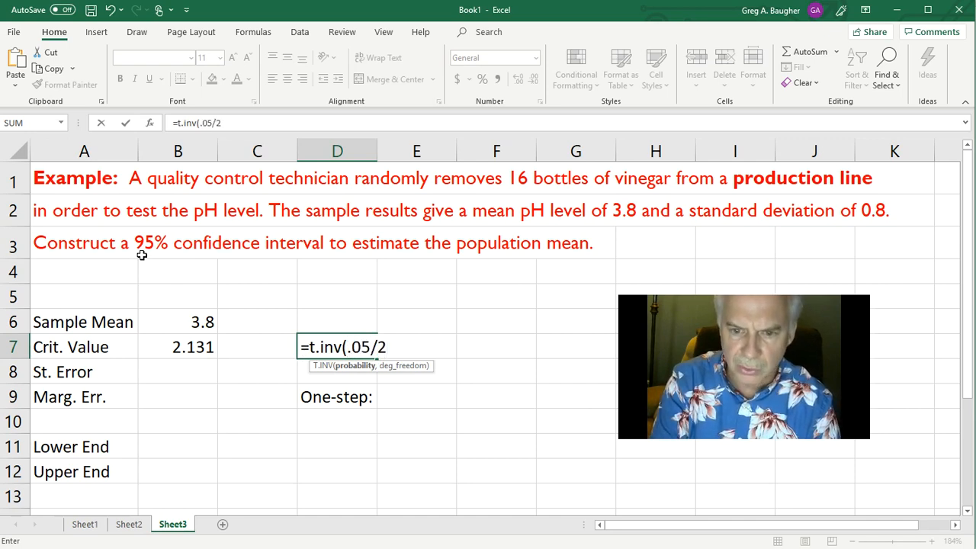
{"action": "type", "text": ","}
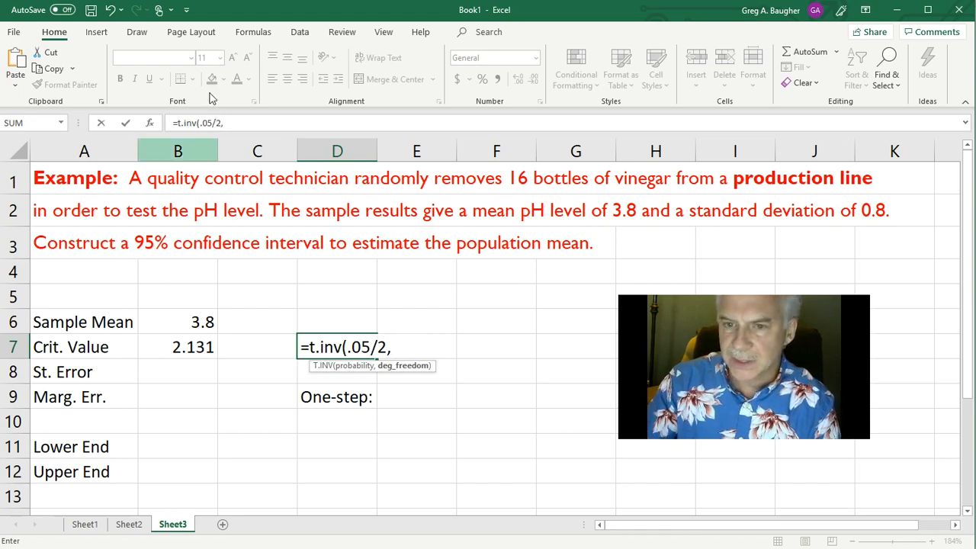
{"action": "type", "text": "1"}
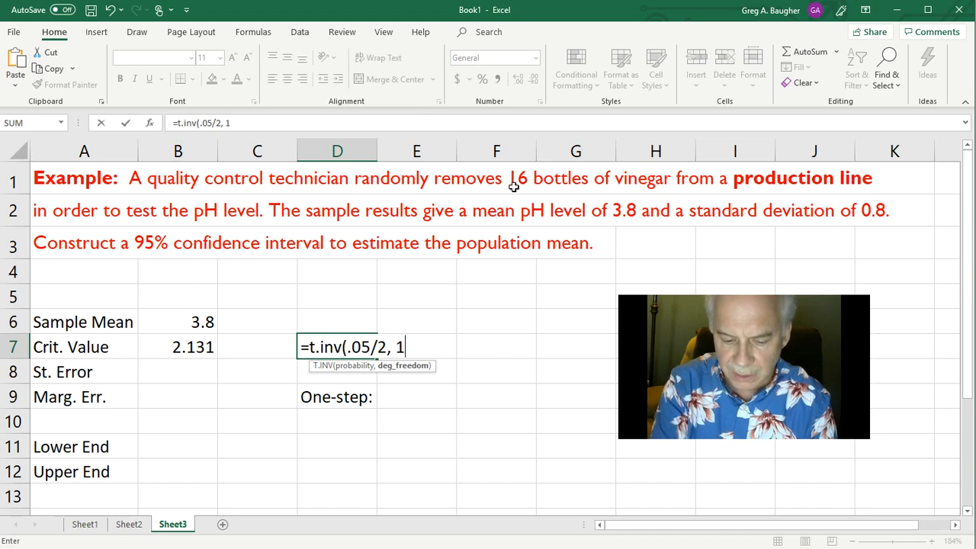
{"action": "type", "text": "5"}
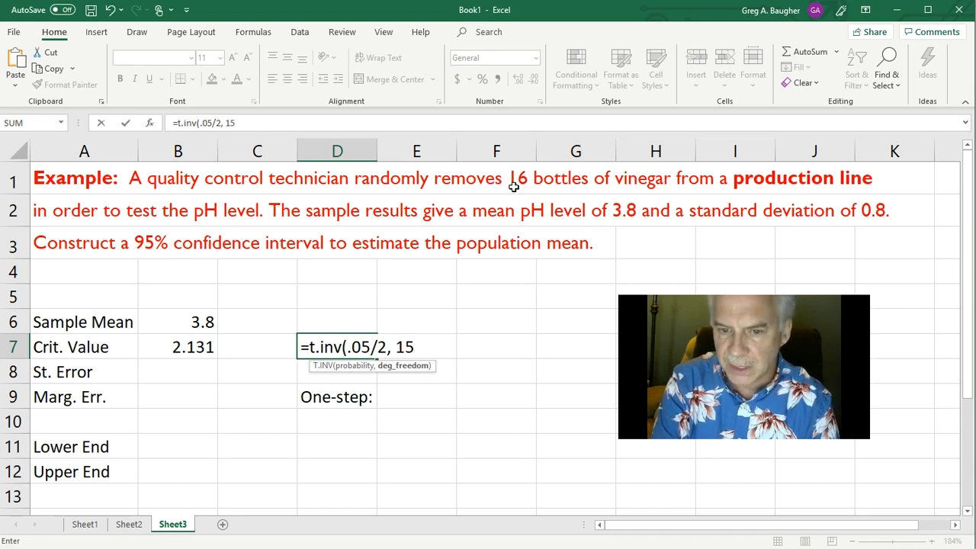
{"action": "type", "text": ")"}
{"action": "key", "text": "Return"}
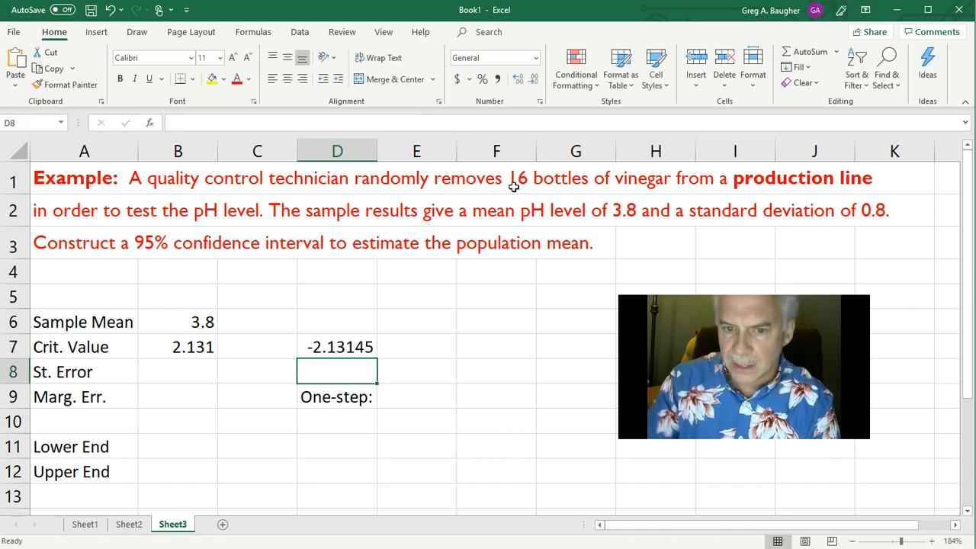
- Change the probability in D7's T.INV formula to 1-0.05/2 for the upper-tail critical value
{"action": "left_click", "coordinate": [336, 349]}
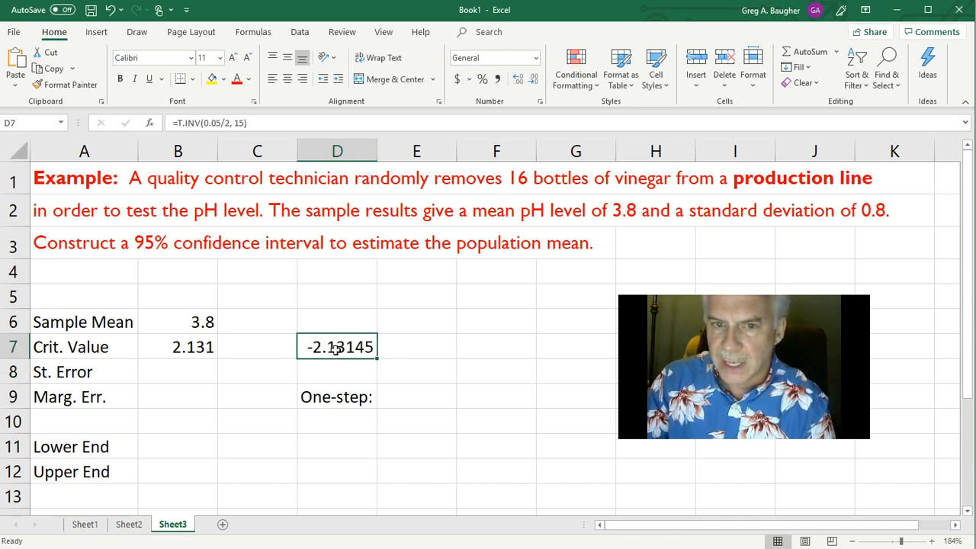
{"action": "left_click", "coordinate": [204, 123]}
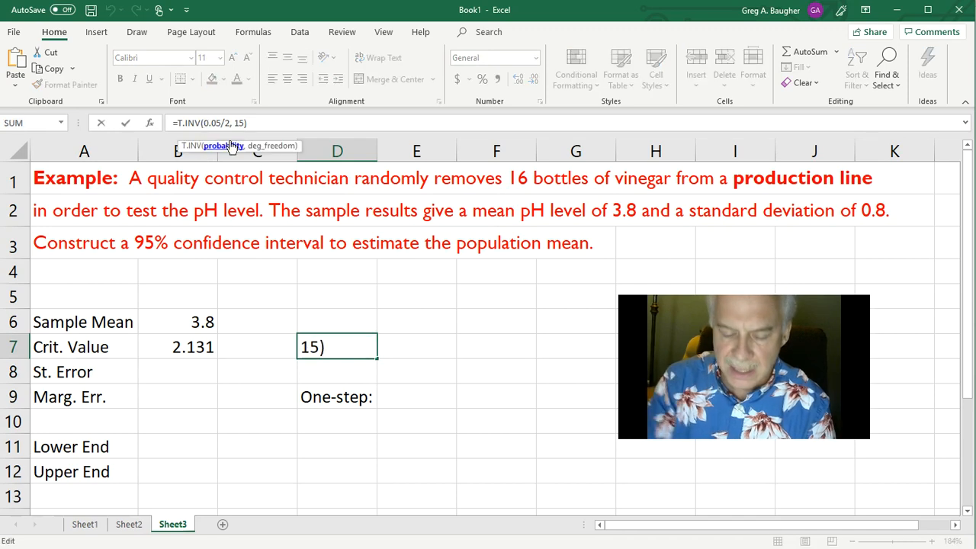
{"action": "type", "text": "1-"}
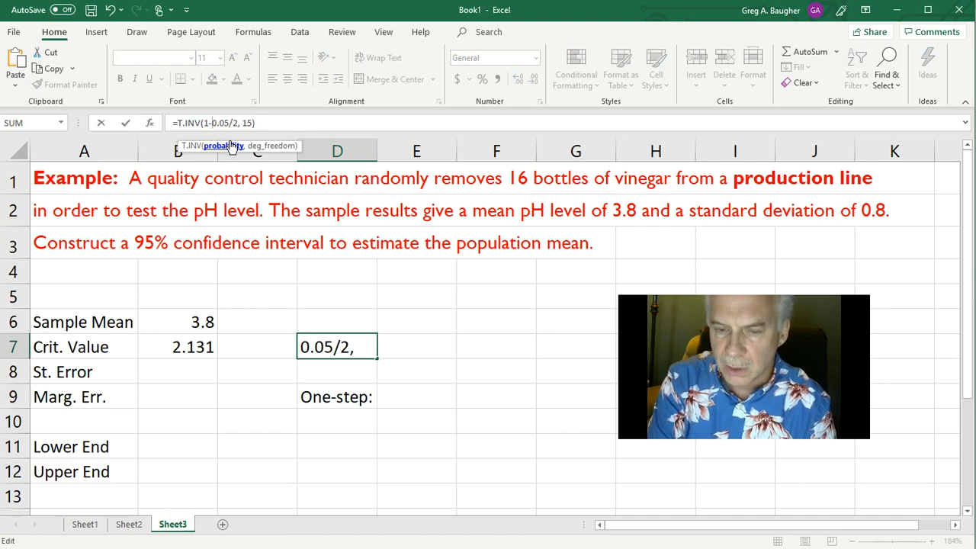
{"action": "key", "text": "Return"}
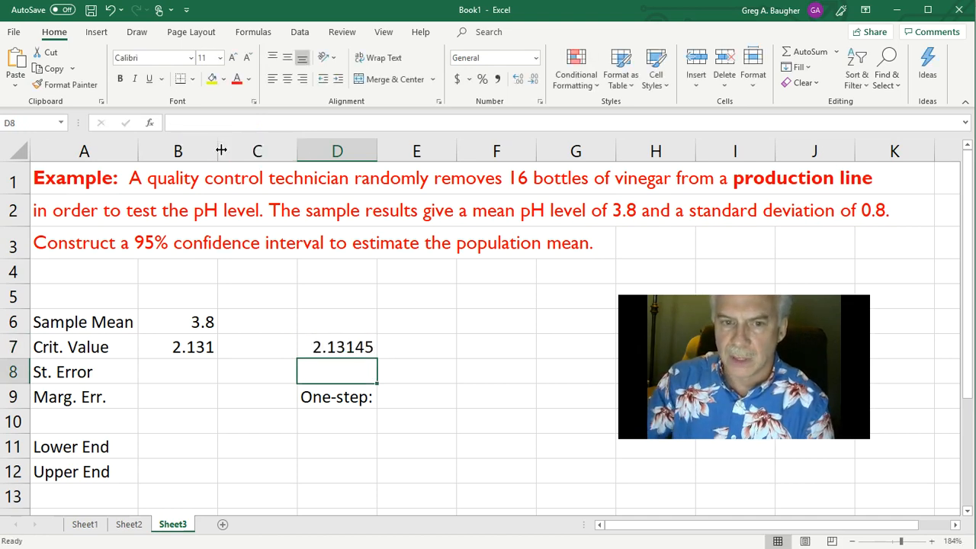
{"action": "left_click", "coordinate": [338, 347]}
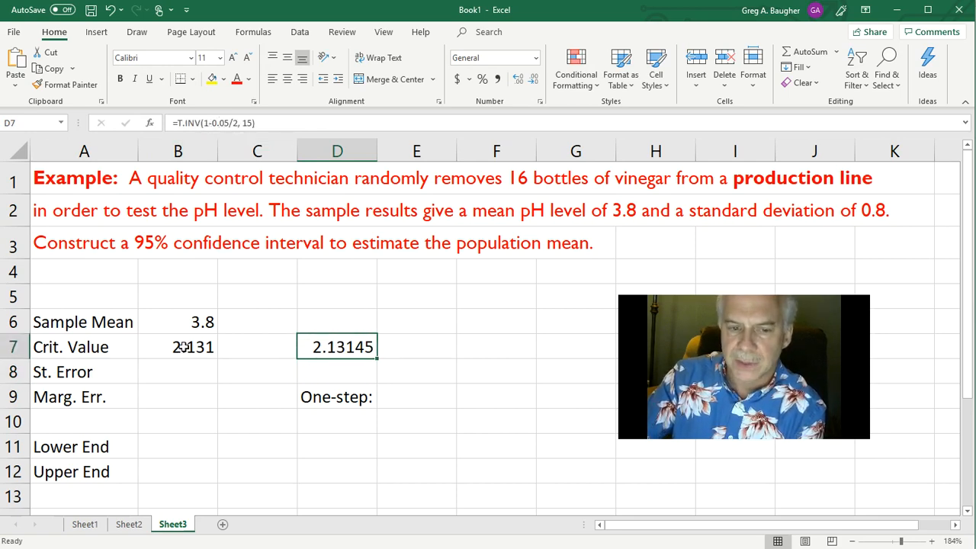
- Calculate the standard error in B8 from the standard deviation and sample size, =.8/sqrt(16)
{"action": "left_click", "coordinate": [185, 375]}
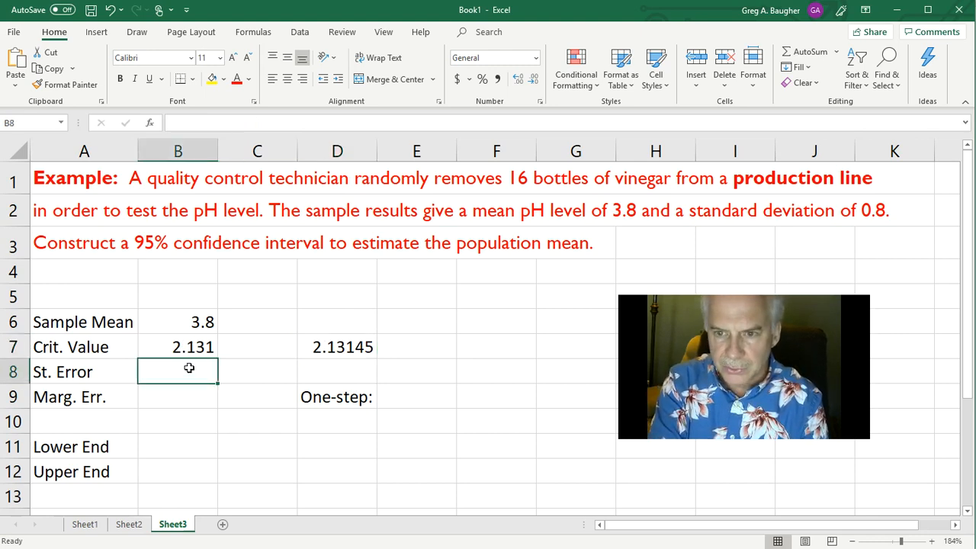
{"action": "type", "text": "="}
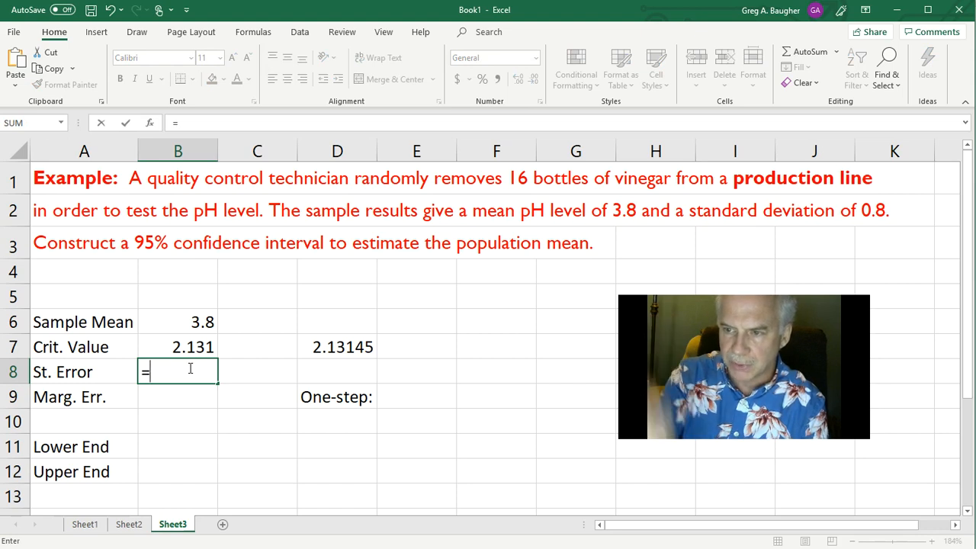
{"action": "type", "text": "."}
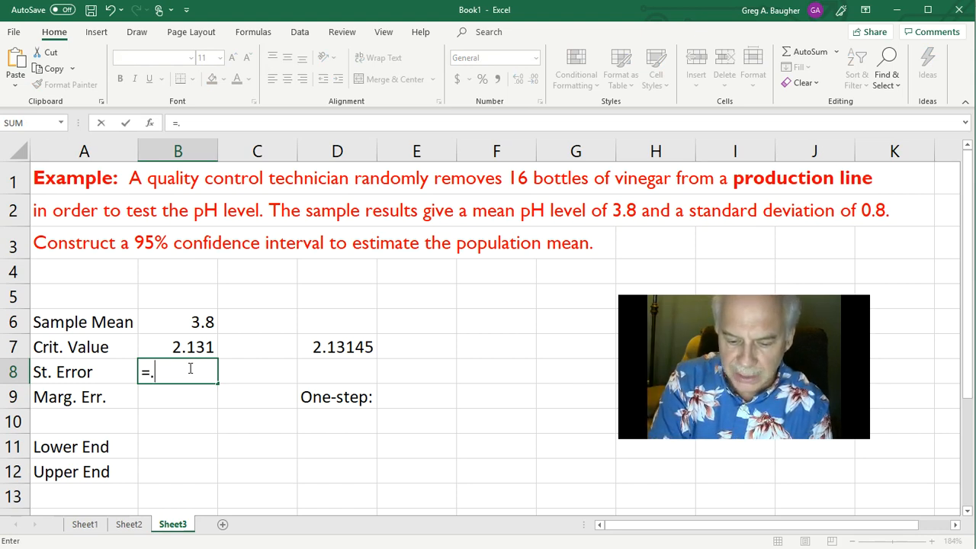
{"action": "type", "text": "8/"}
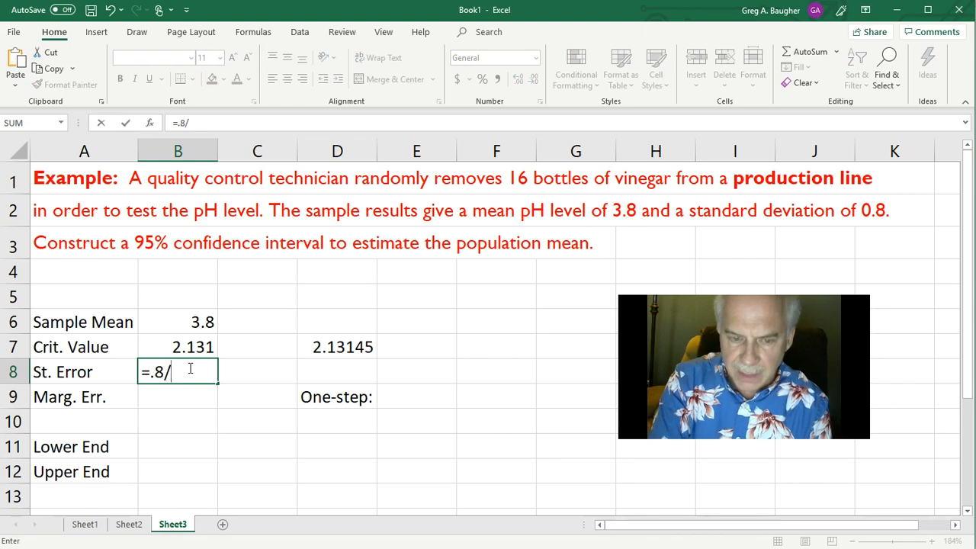
{"action": "type", "text": "sqr"}
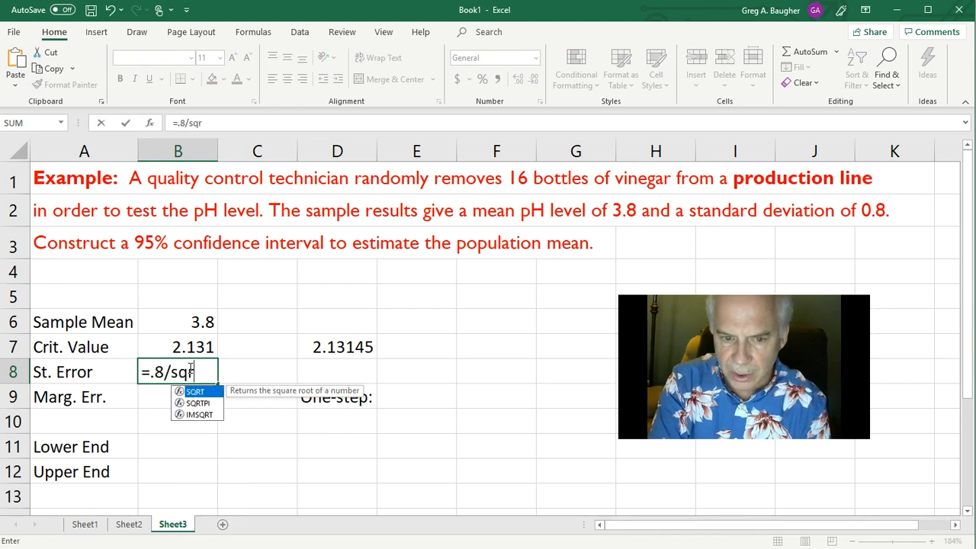
{"action": "type", "text": "t("}
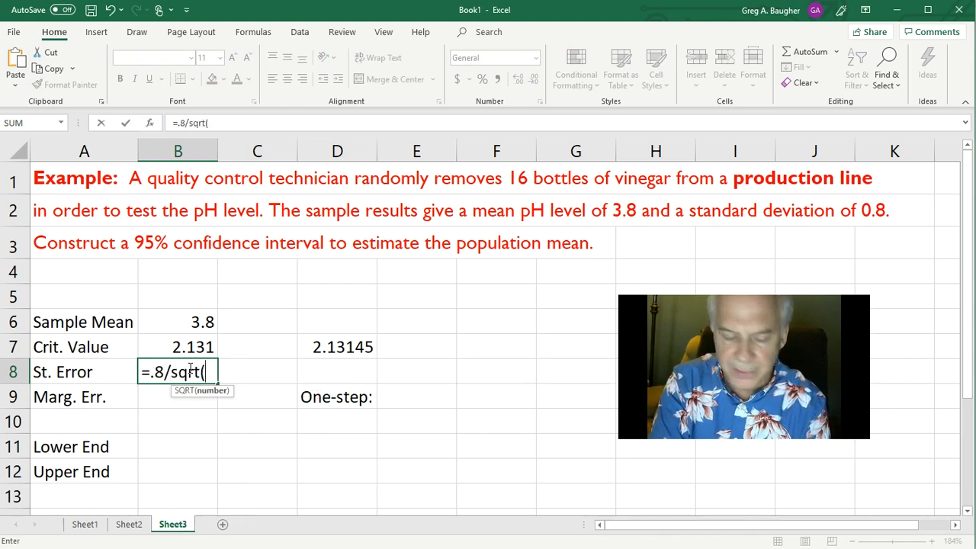
{"action": "type", "text": "16)"}
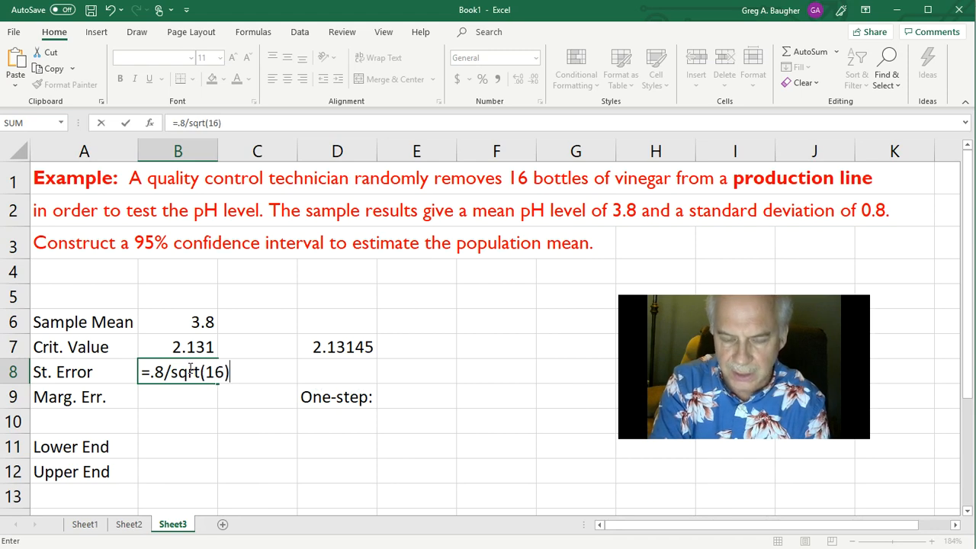
{"action": "key", "text": "Return"}
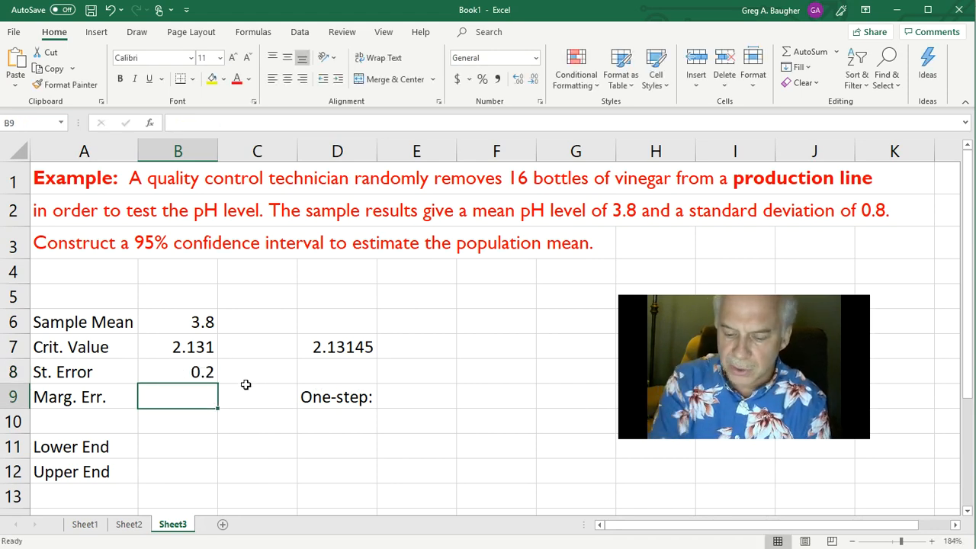
- Calculate the margin of error in B9 by multiplying the critical value by the standard error, =b7*b8
{"action": "type", "text": "="}
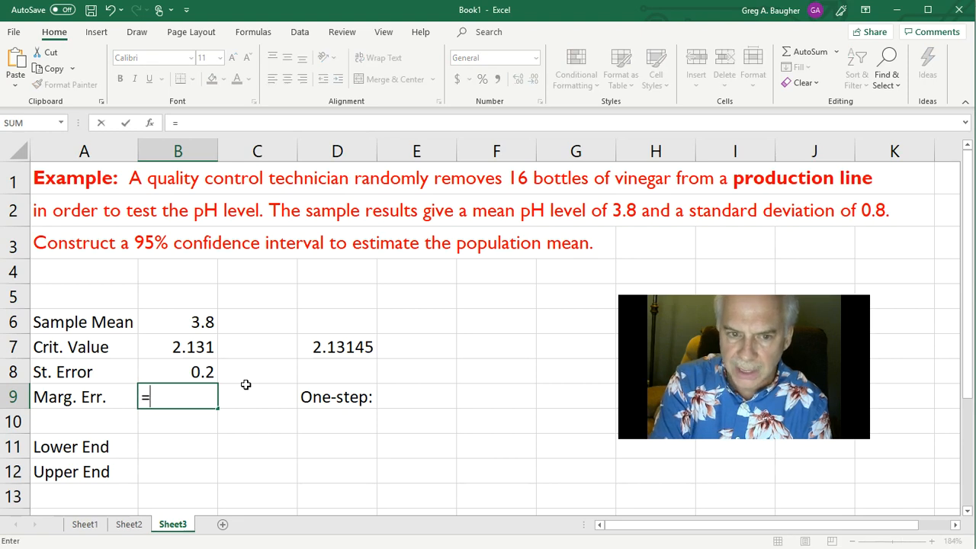
{"action": "type", "text": "b7*b8"}
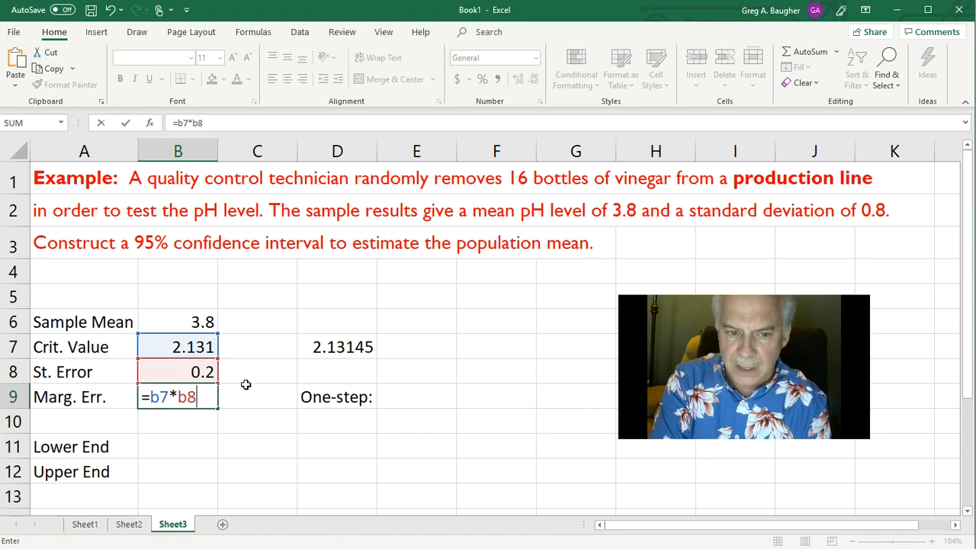
{"action": "key", "text": "Return"}
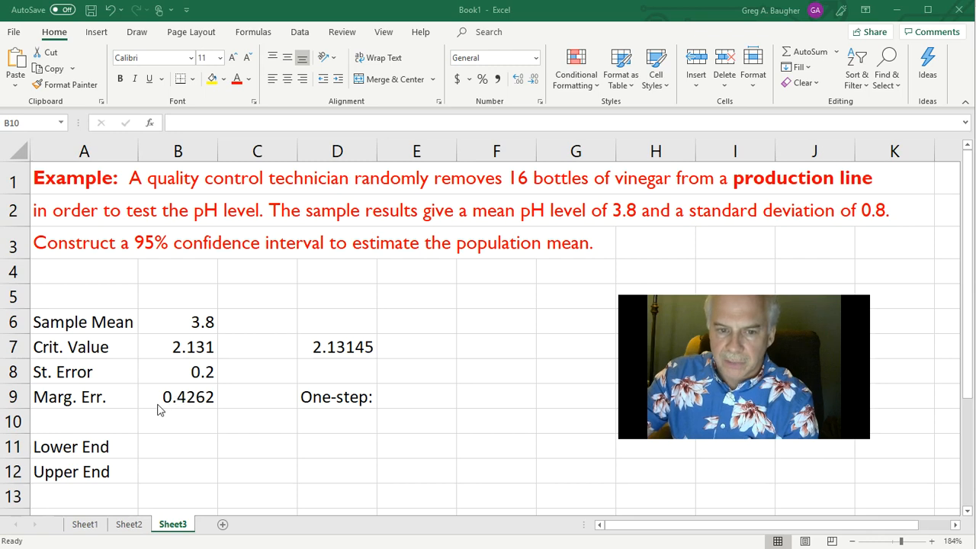
- Calculate the one-step margin of error in E9 with the t-based confidence function, =confidence.t(.05,0.8, 16)
{"action": "left_click", "coordinate": [415, 399]}
{"action": "left_click", "coordinate": [415, 398]}
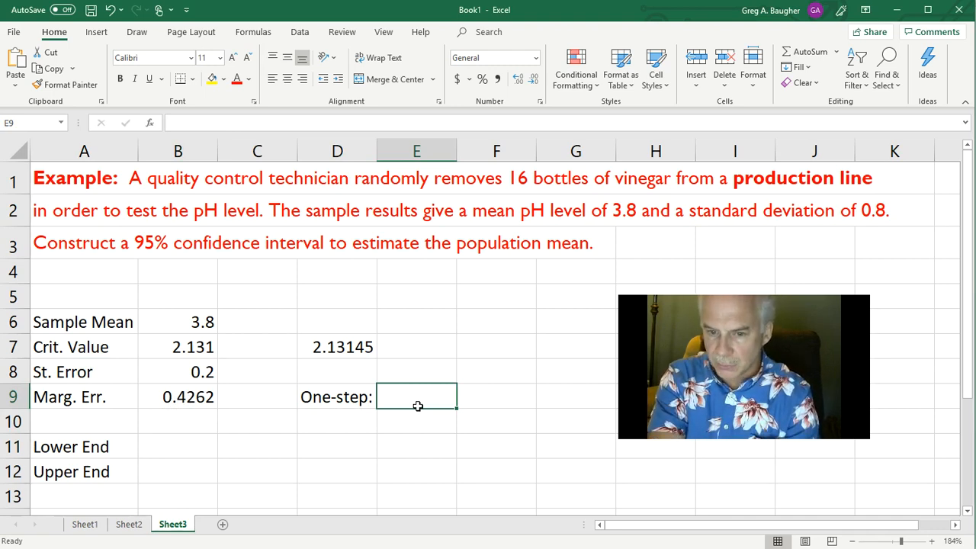
{"action": "type", "text": "=confidene"}
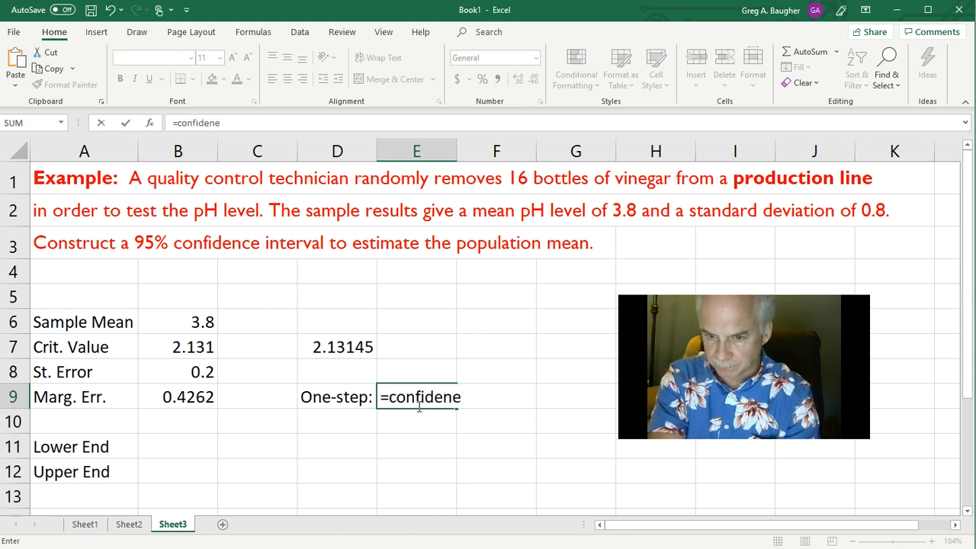
{"action": "key", "text": "BackSpace"}
{"action": "type", "text": "ce."}
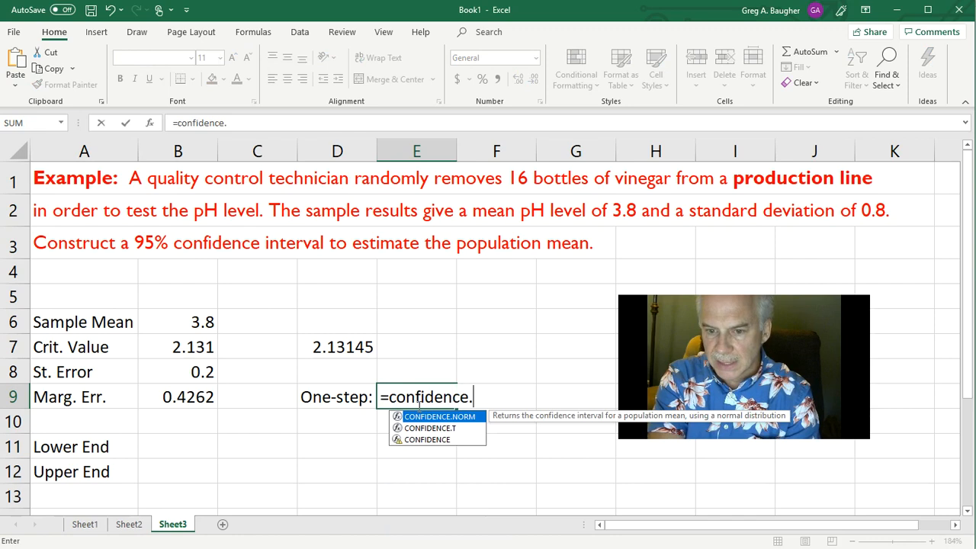
{"action": "type", "text": "t("}
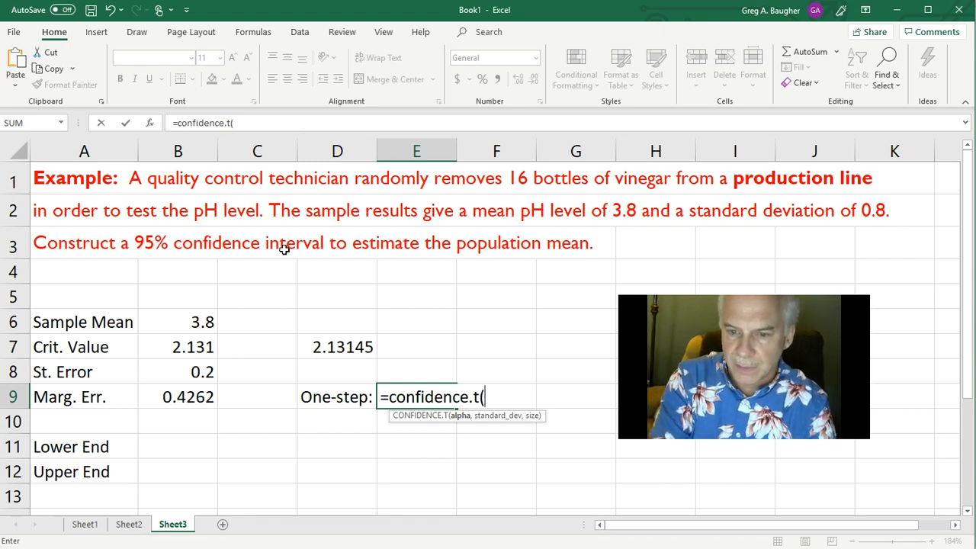
{"action": "type", "text": ".05,"}
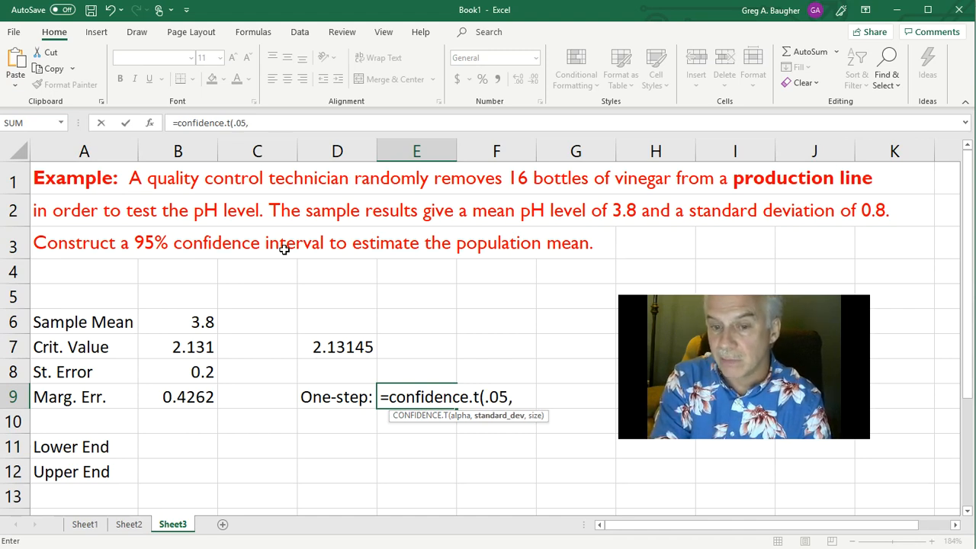
{"action": "type", "text": "0.8, "}
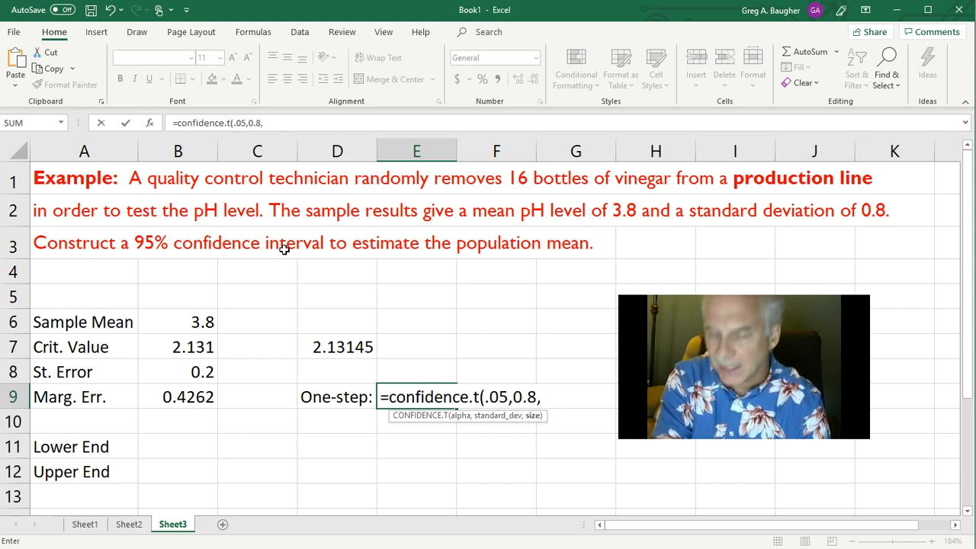
{"action": "type", "text": "1"}
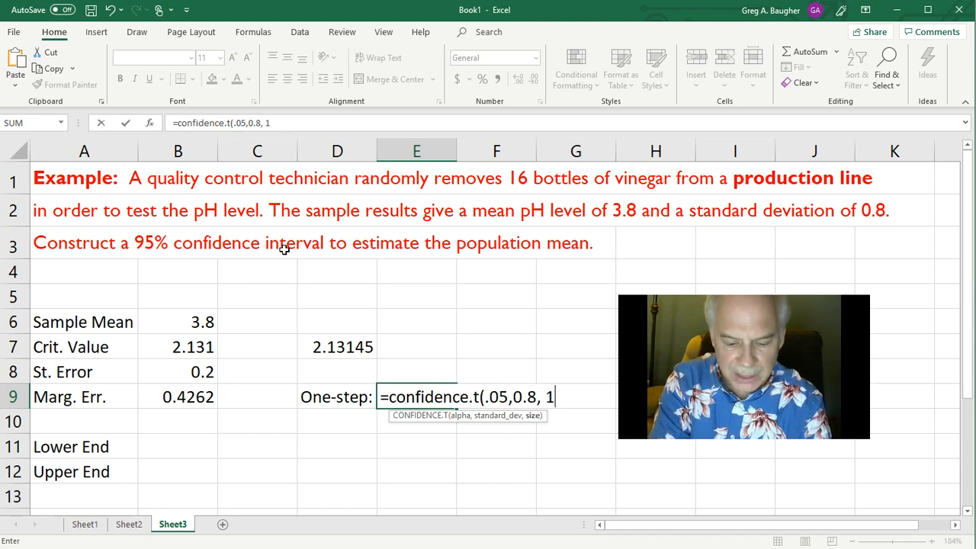
{"action": "type", "text": "6)"}
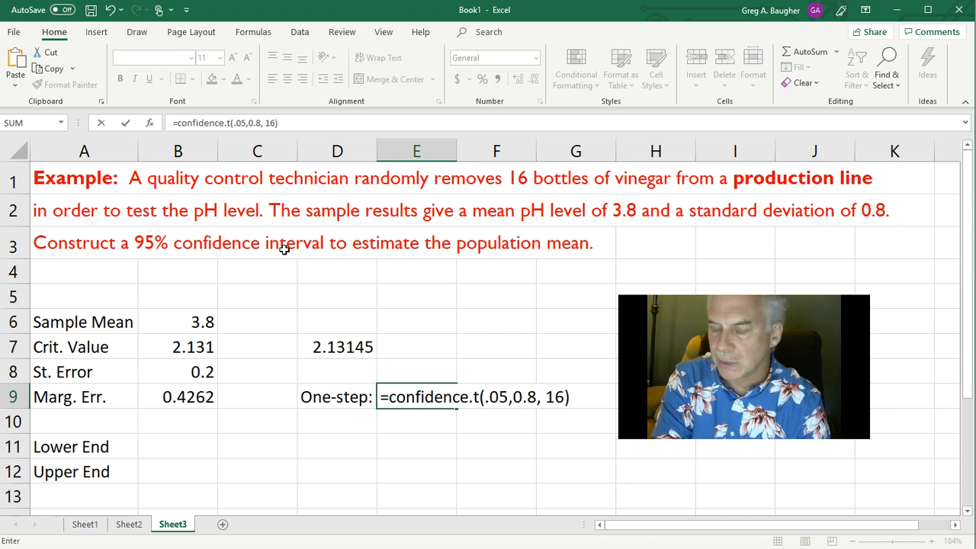
{"action": "key", "text": "Return"}
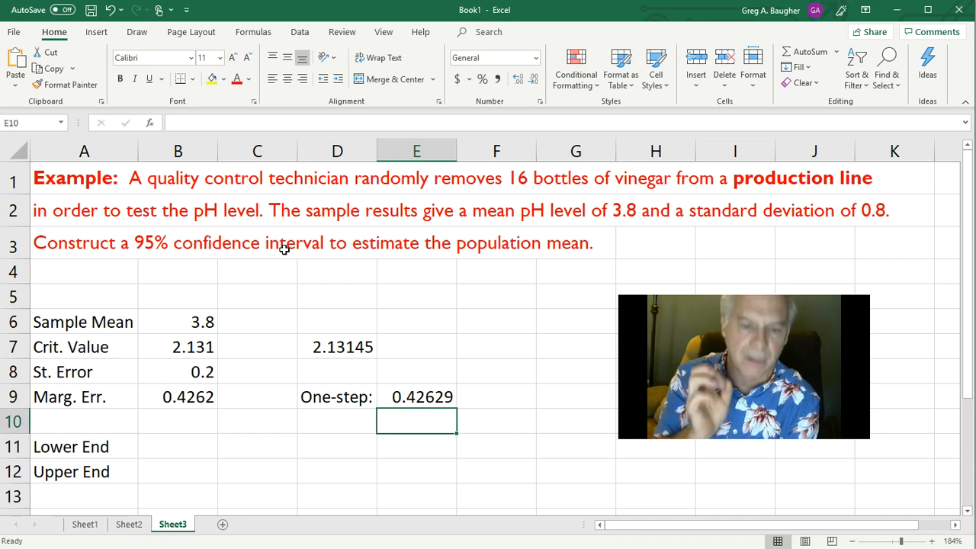
{"action": "left_click", "coordinate": [412, 398]}
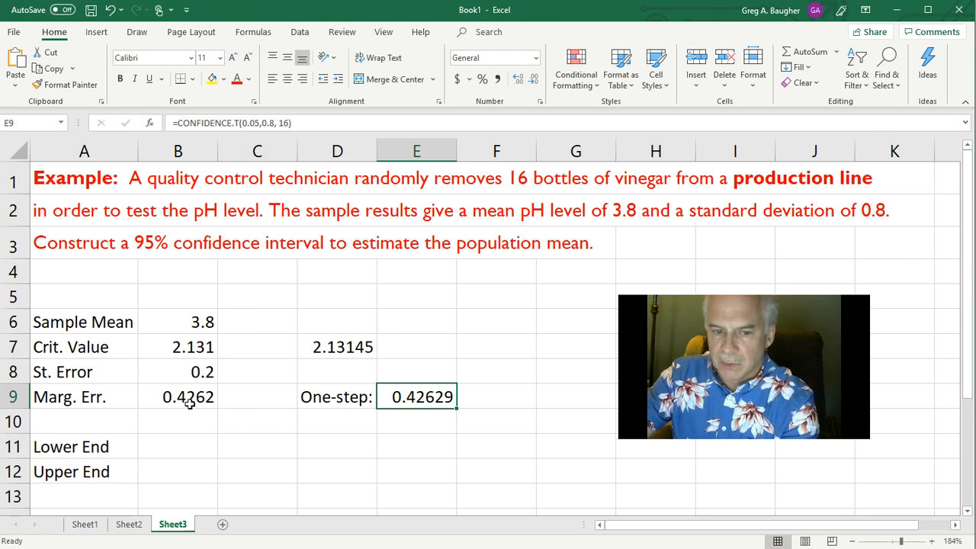
- Calculate the interval's lower end in B11 by subtracting the margin of error from the sample mean, =b6-b9
{"action": "left_click", "coordinate": [203, 449]}
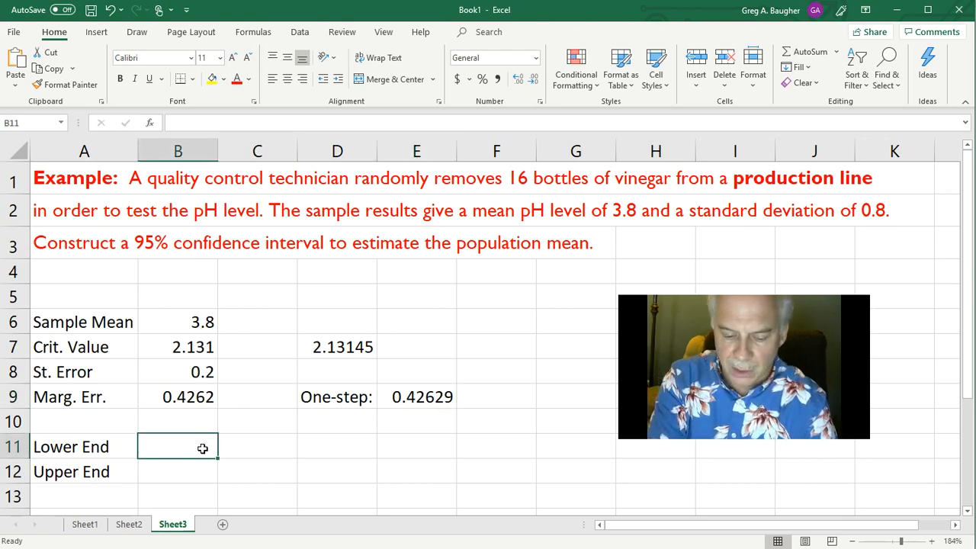
{"action": "type", "text": "="}
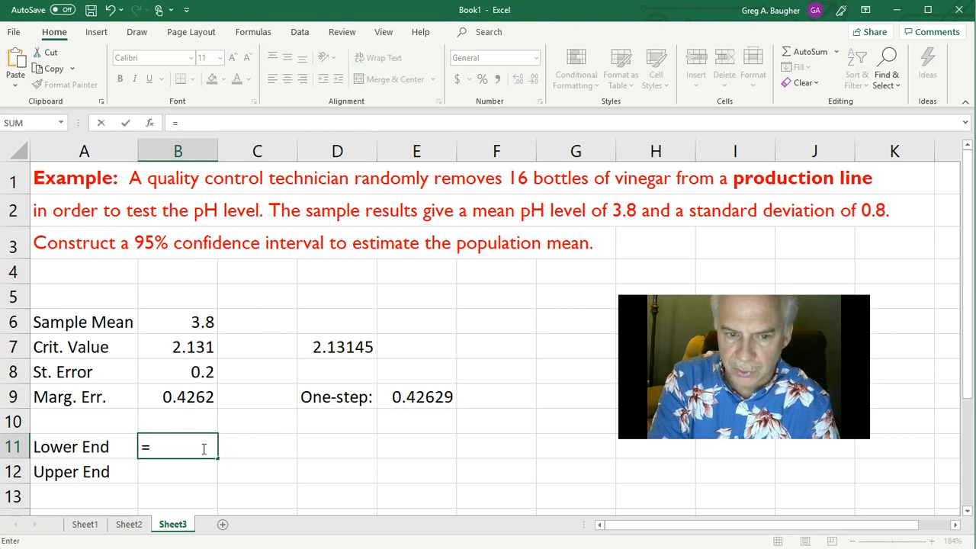
{"action": "type", "text": "b6"}
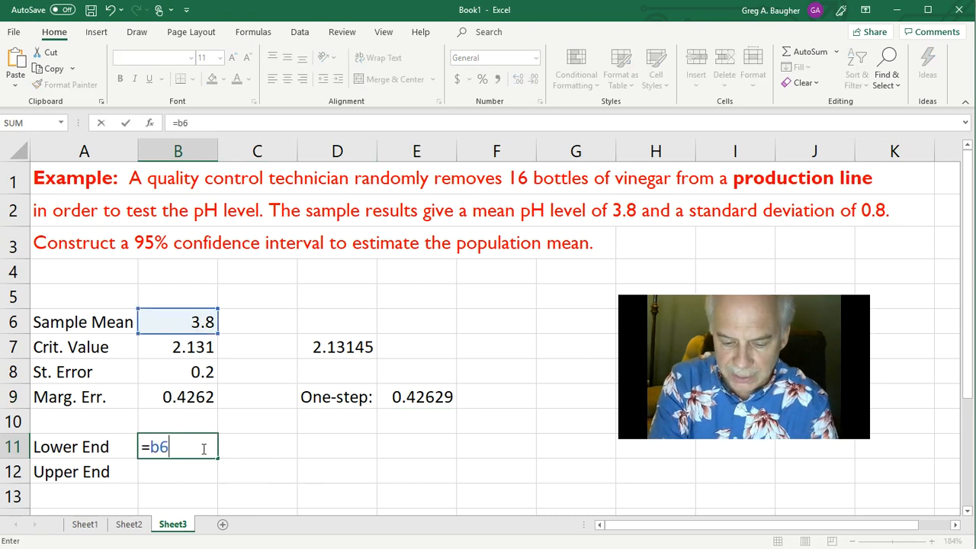
{"action": "type", "text": "-b9"}
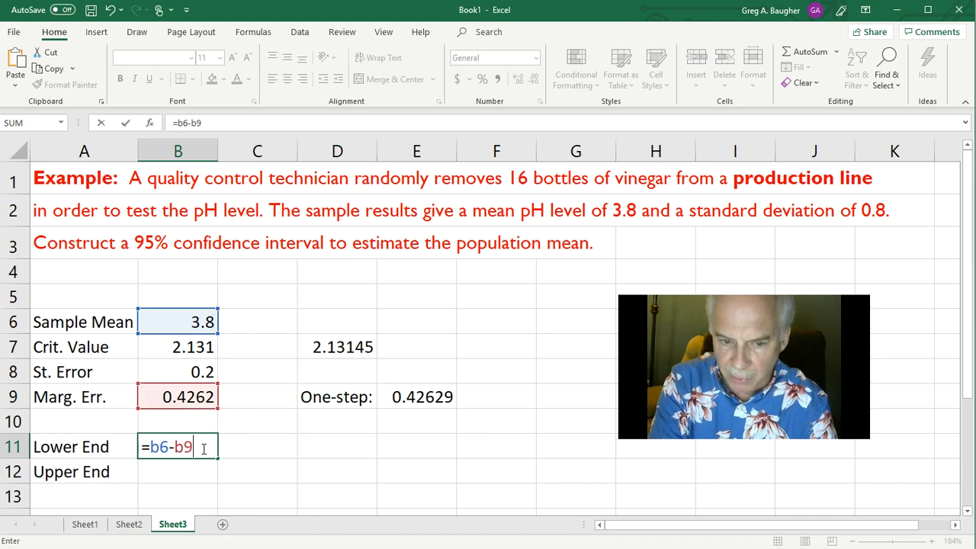
{"action": "key", "text": "Return"}
- Calculate the interval's upper end in B12 by adding the margin of error to the sample mean, =b6+b9
{"action": "type", "text": "b"}
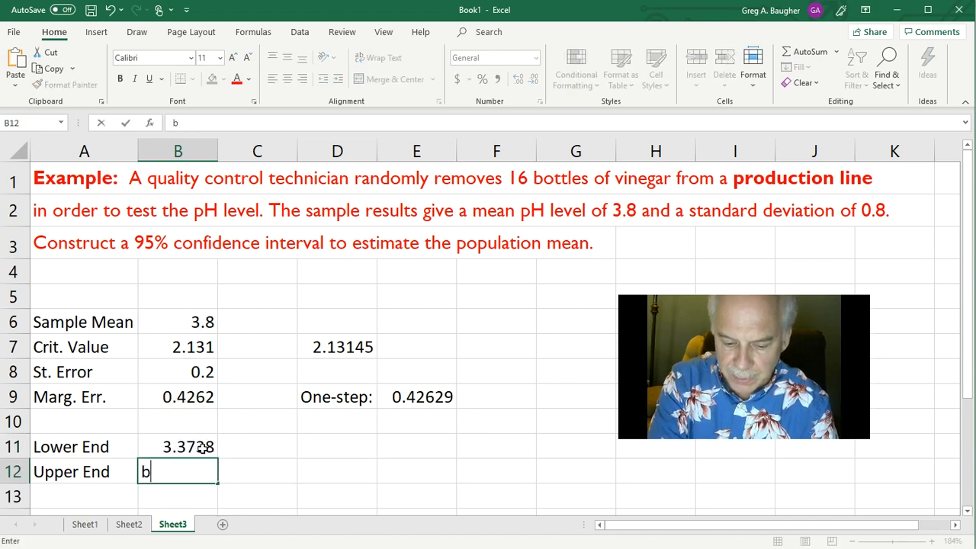
{"action": "key", "text": "BackSpace"}
{"action": "type", "text": "=b6"}
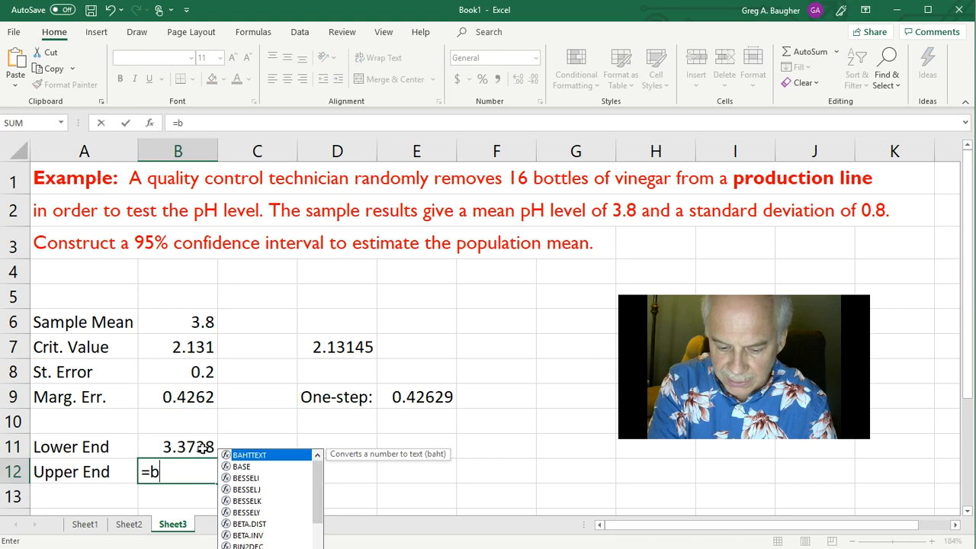
{"action": "type", "text": "+b9"}
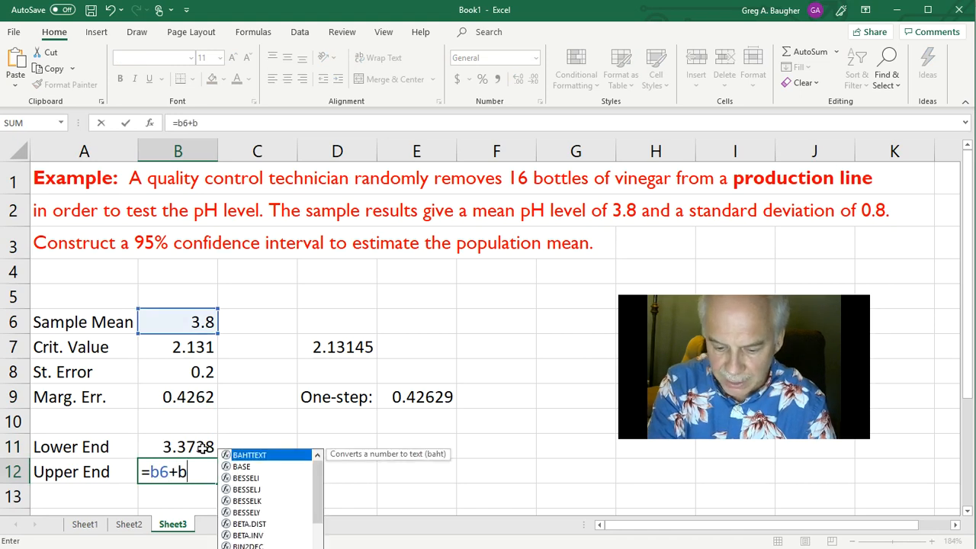
{"action": "key", "text": "Return"}
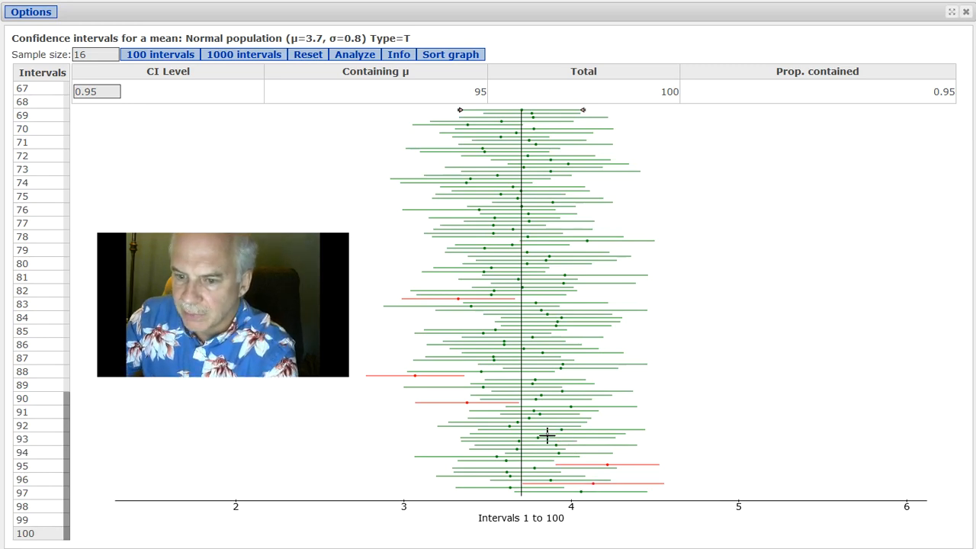
- In StatCrunch, rerun the simulation of confidence intervals for a mean twice, generating a fresh set of 100 intervals each time
{"action": "mouse_move", "coordinate": [546, 433]}
{"action": "mouse_move", "coordinate": [541, 394]}
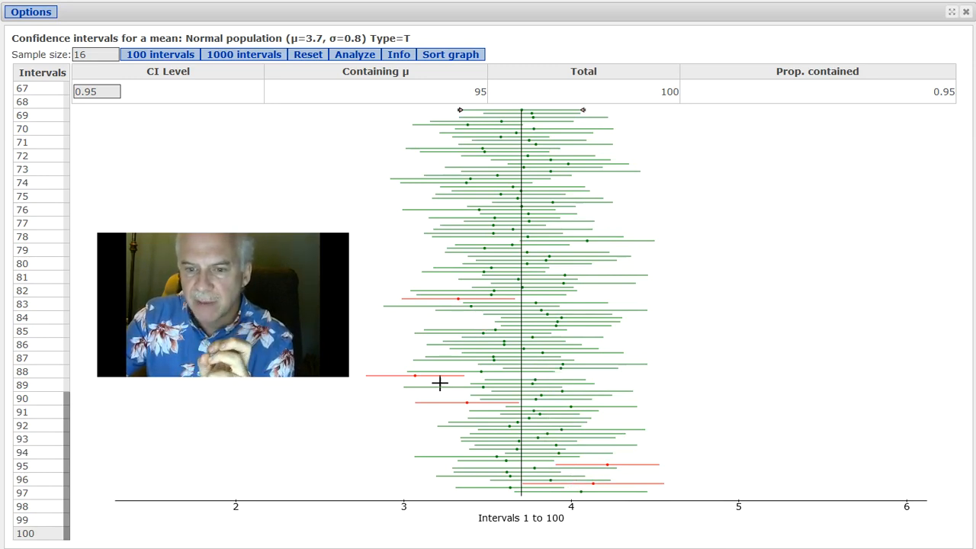
{"action": "mouse_move", "coordinate": [445, 312]}
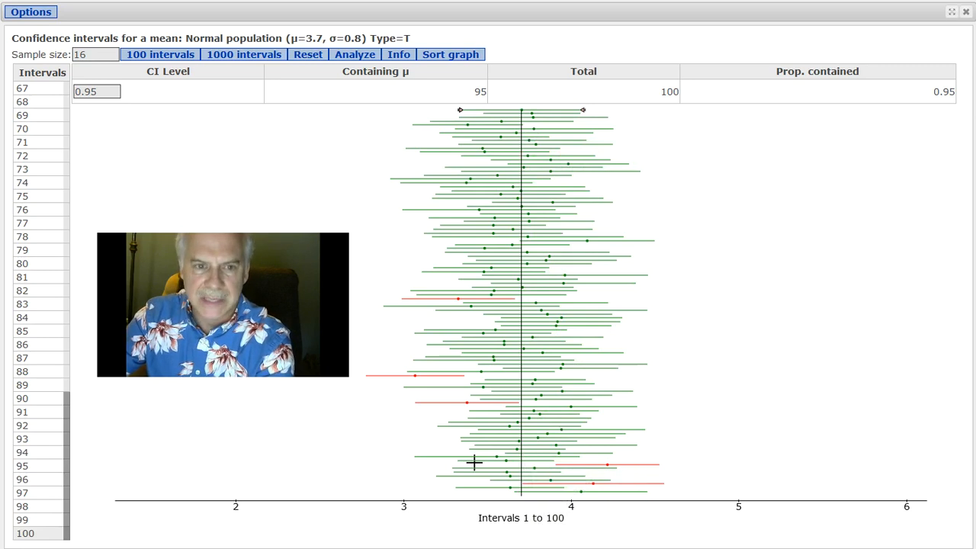
{"action": "left_click", "coordinate": [38, 12]}
{"action": "left_click", "coordinate": [34, 98]}
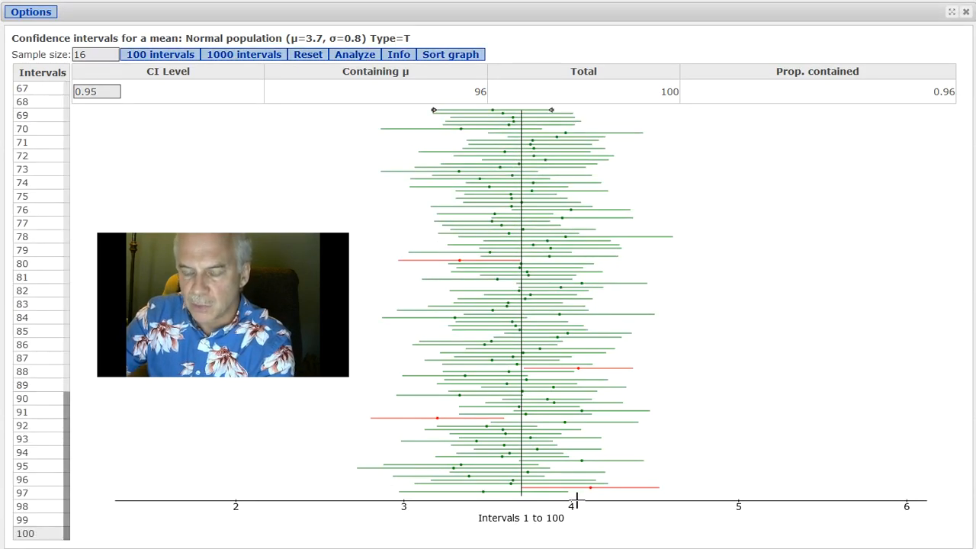
{"action": "left_click", "coordinate": [29, 16]}
{"action": "left_click", "coordinate": [34, 100]}
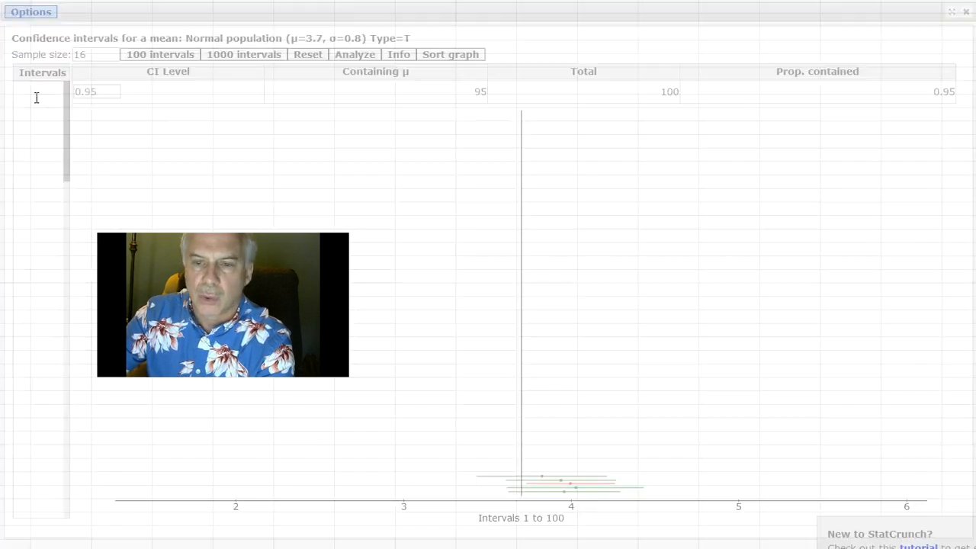